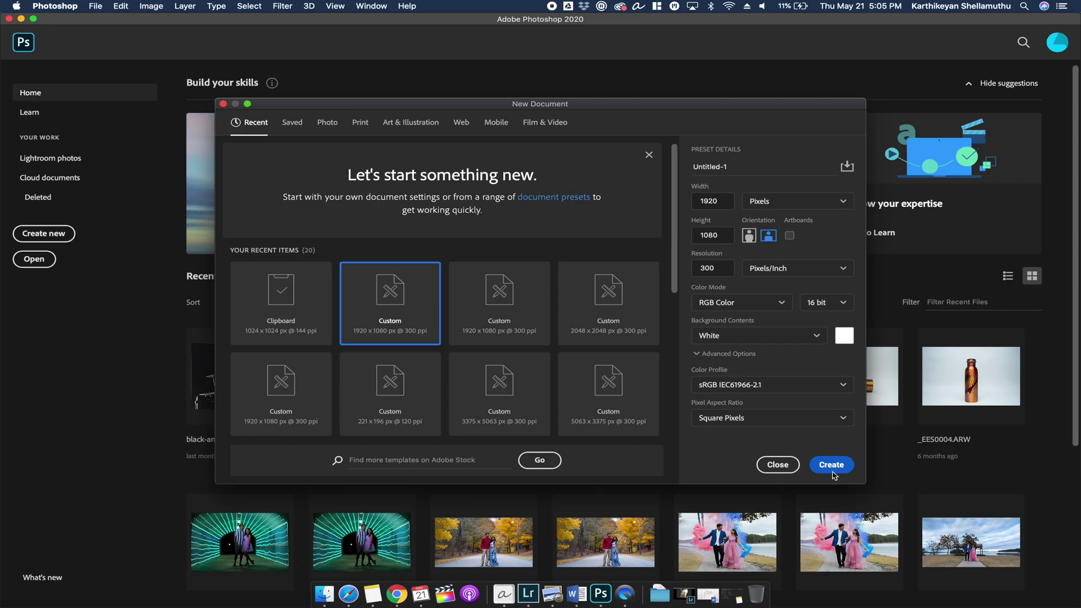
Create a new document and place portrait 1.JPG, scaled to about 32% to fill the canvas.
left_click(832, 466)
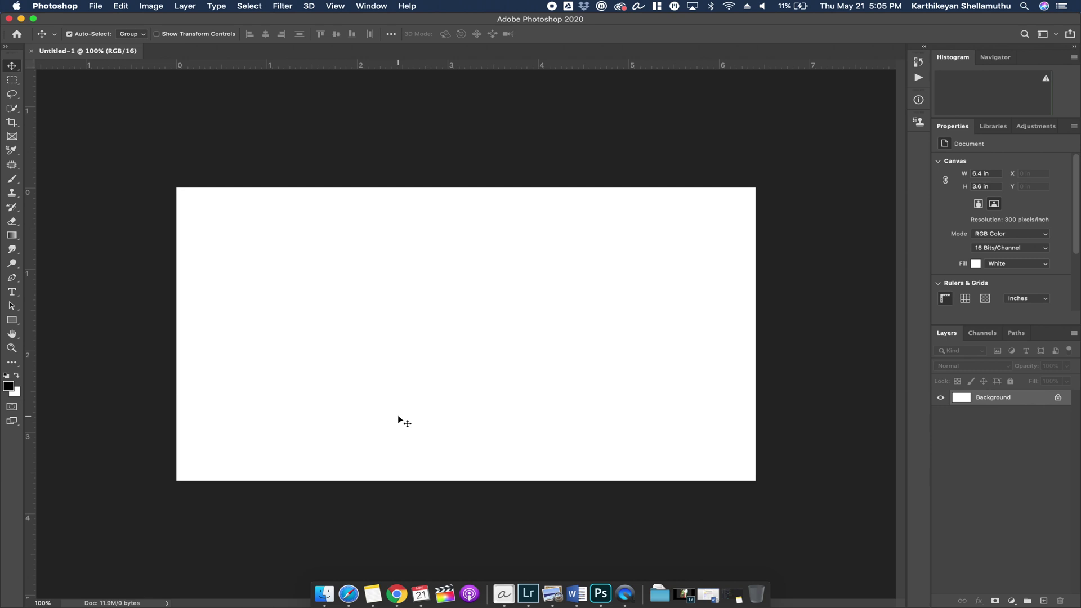
left_click(326, 592)
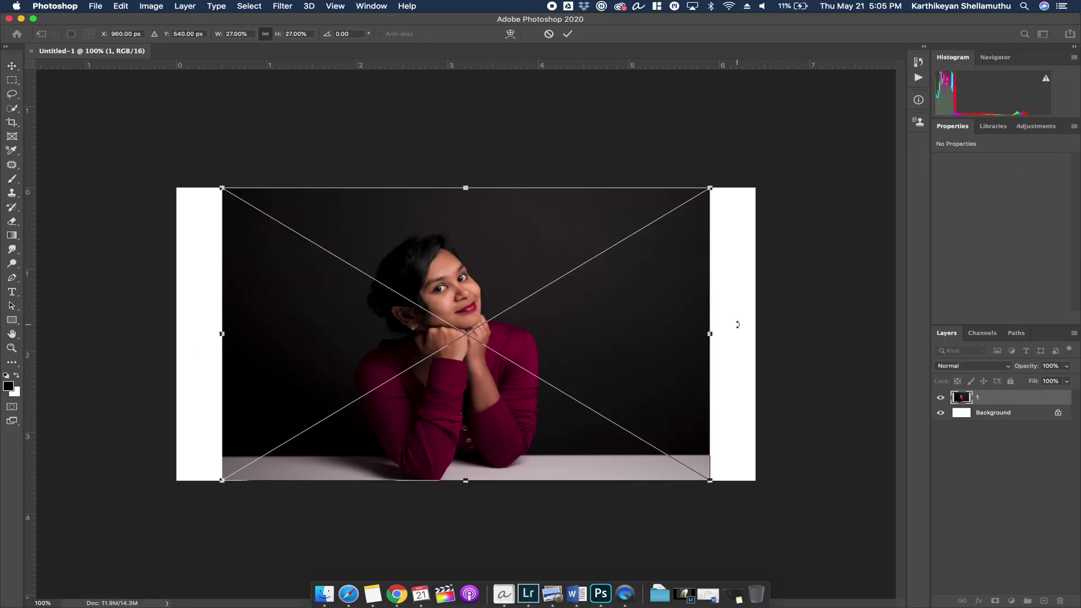
left_click_drag(710, 335, 737, 335)
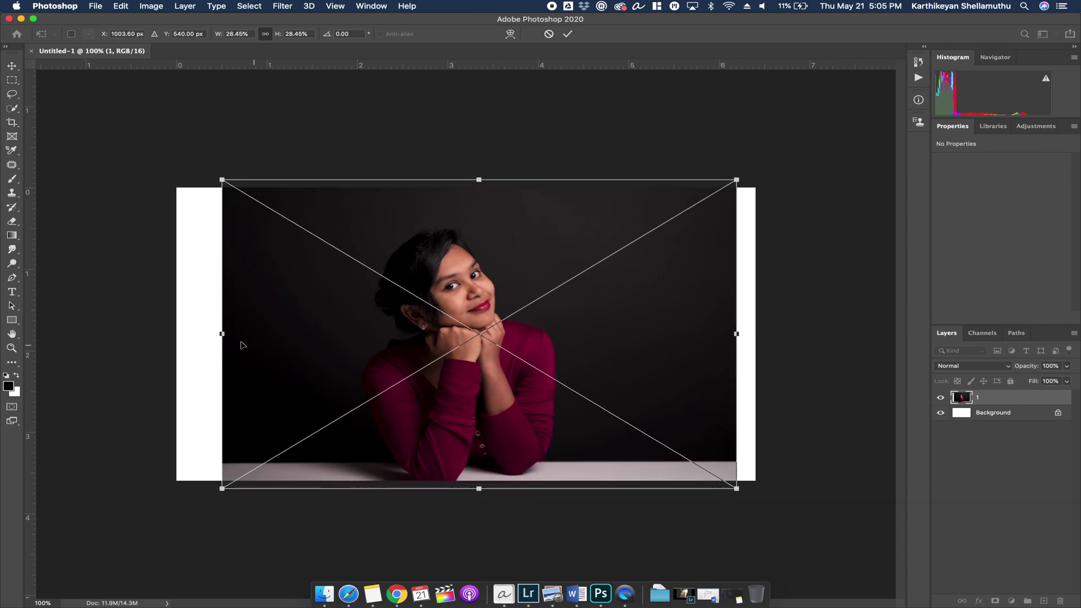
left_click_drag(219, 335, 175, 335)
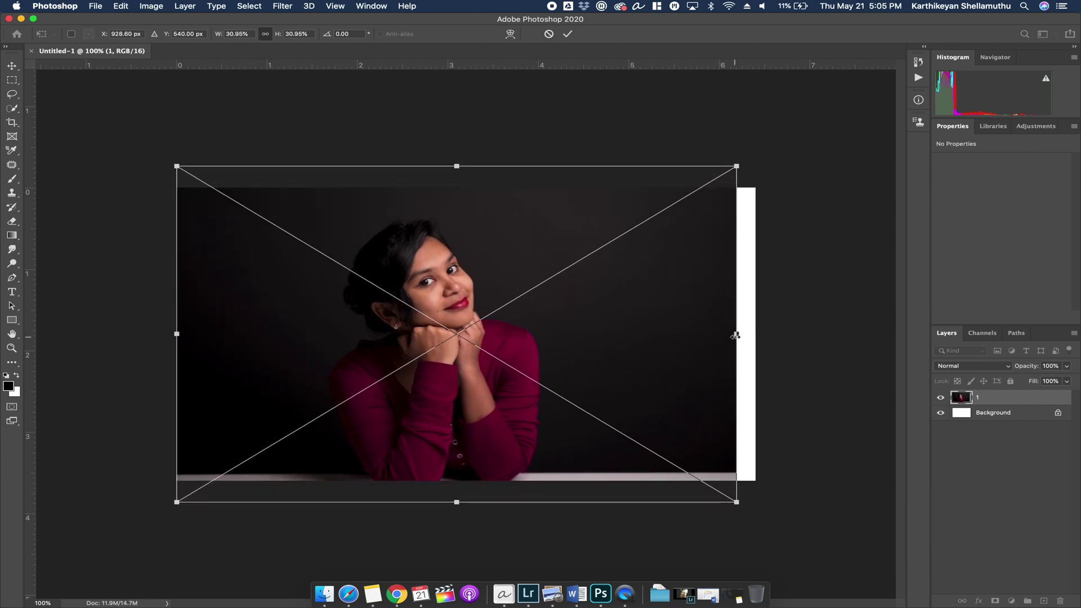
left_click_drag(734, 335, 750, 336)
left_click_drag(582, 334, 582, 316)
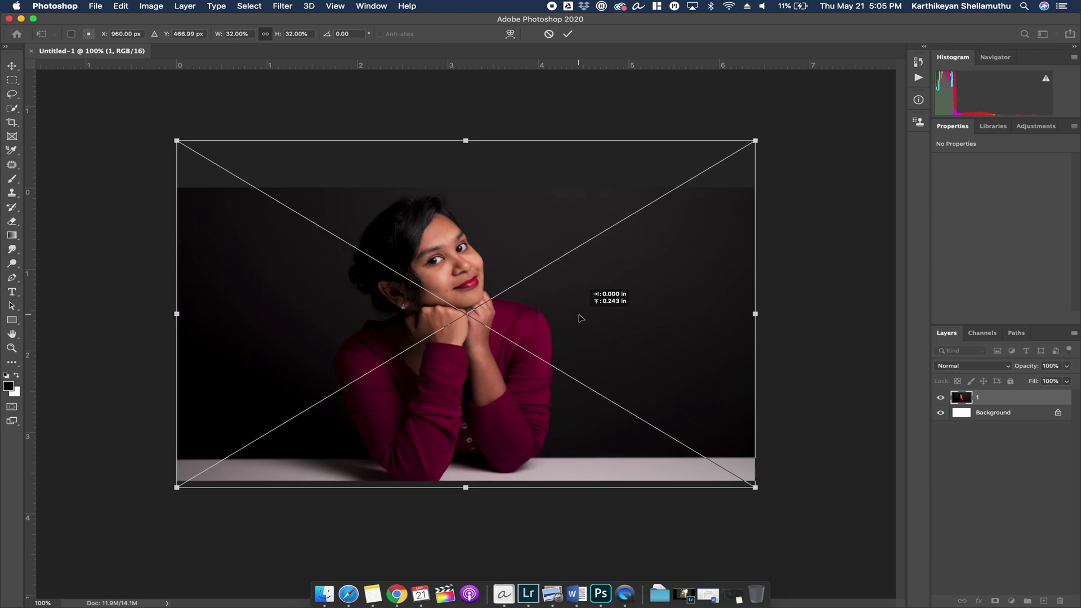
left_click(568, 34)
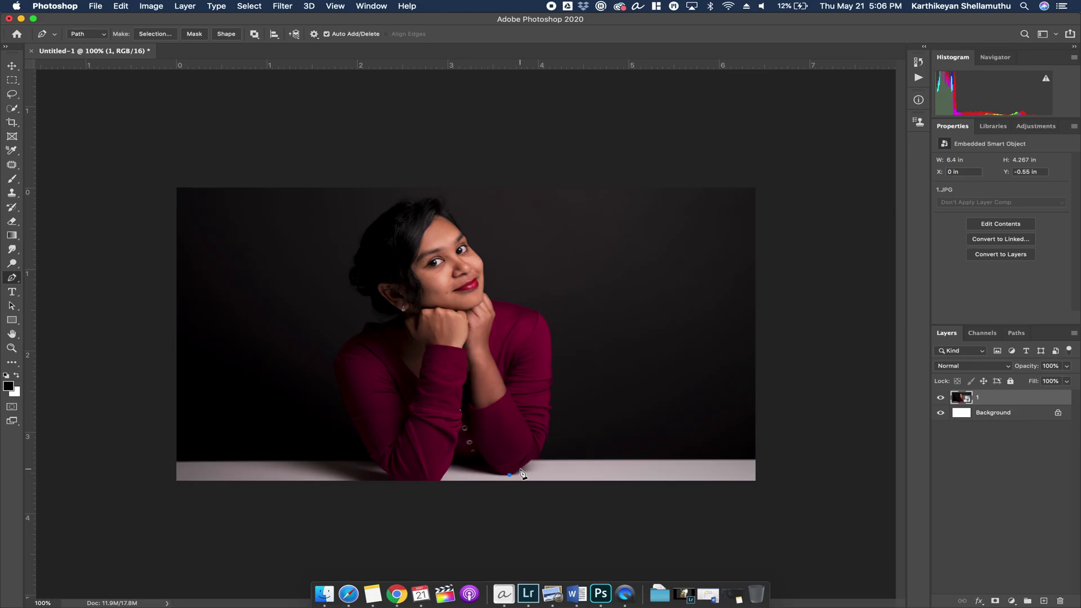
Trace a magnetic Freeform Pen path from her elbow around hair, face, shoulders and arms.
left_click(515, 401)
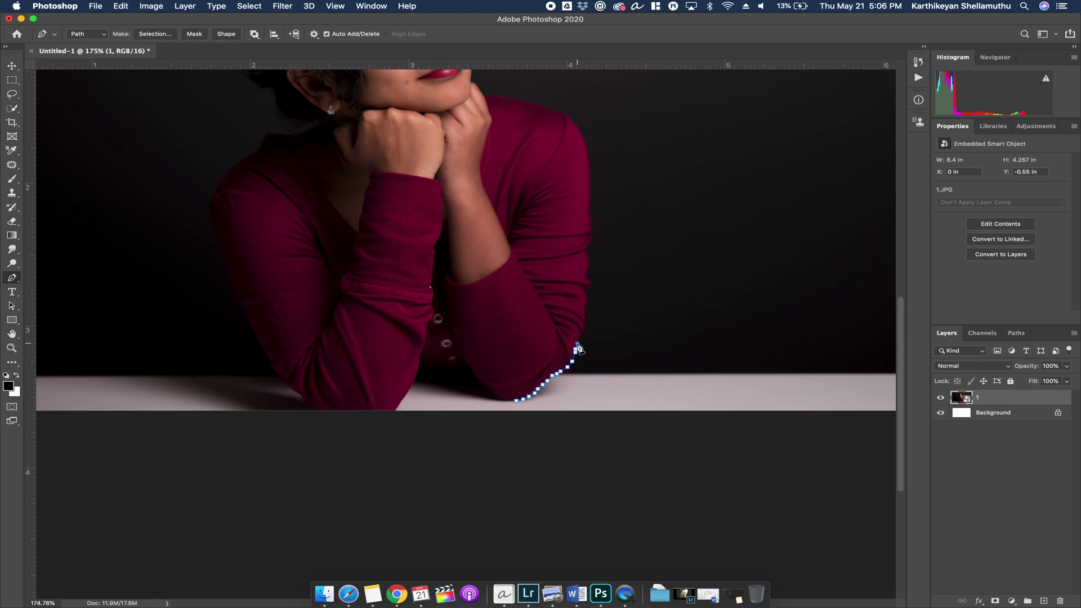
scroll(577, 361, "up", 3)
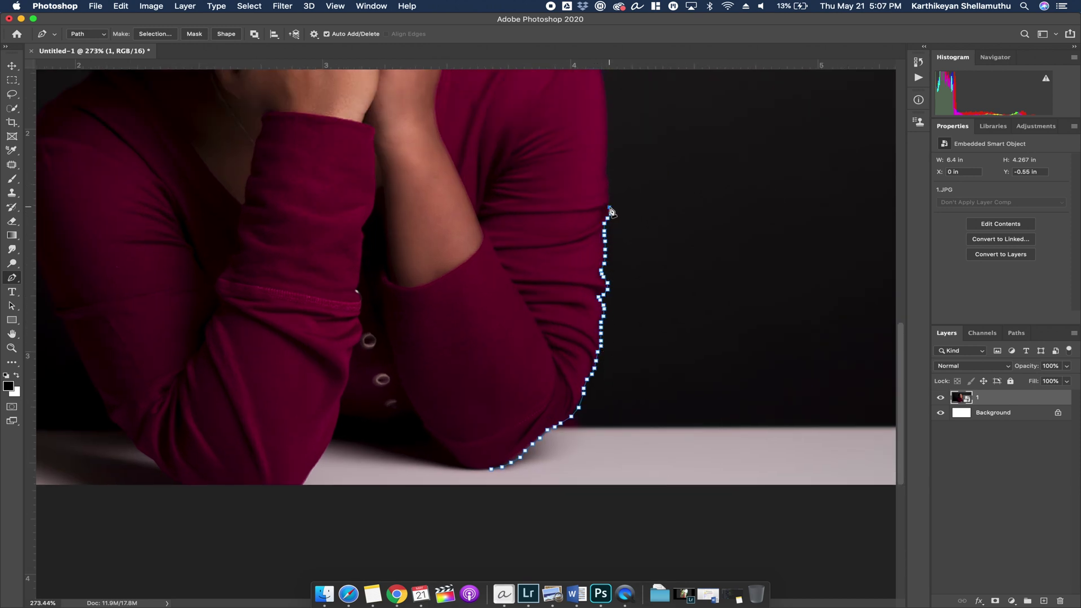
scroll(610, 141, "up", 3)
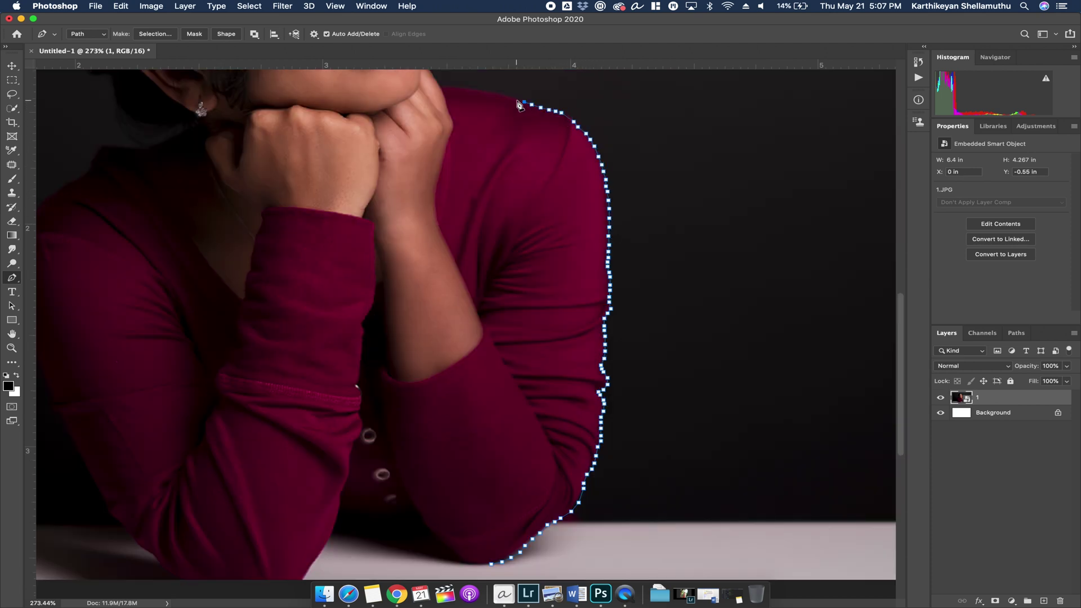
scroll(444, 92, "up", 5)
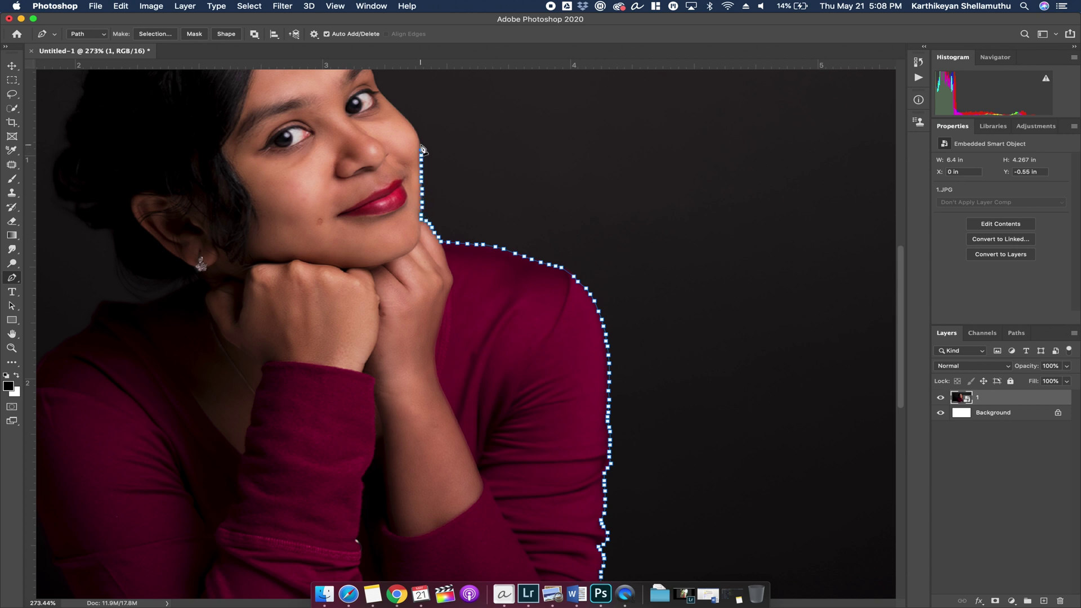
scroll(422, 163, "up", 3)
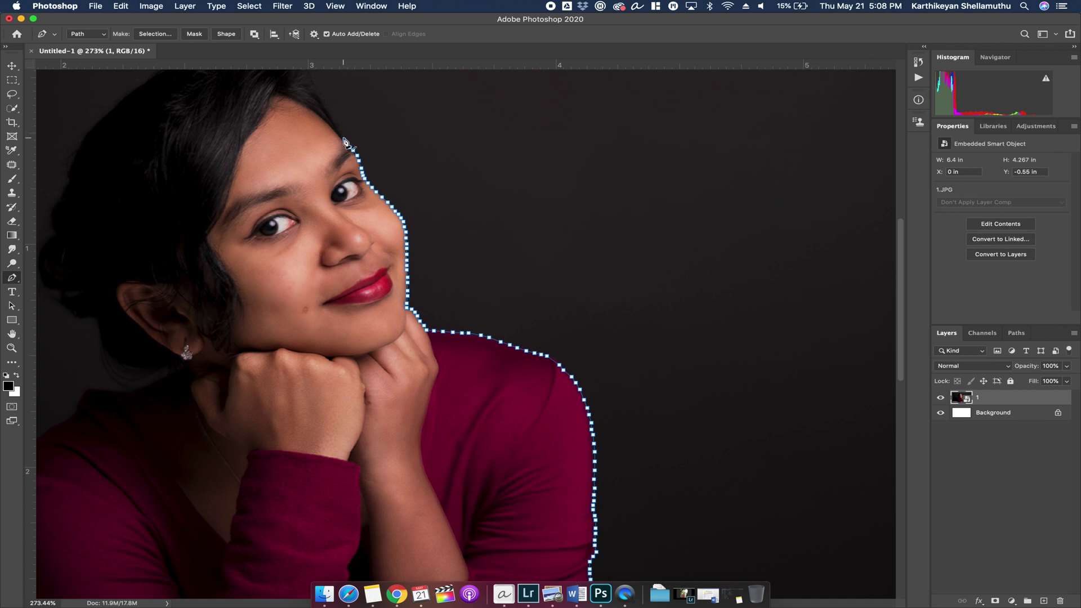
scroll(330, 115, "up", 3)
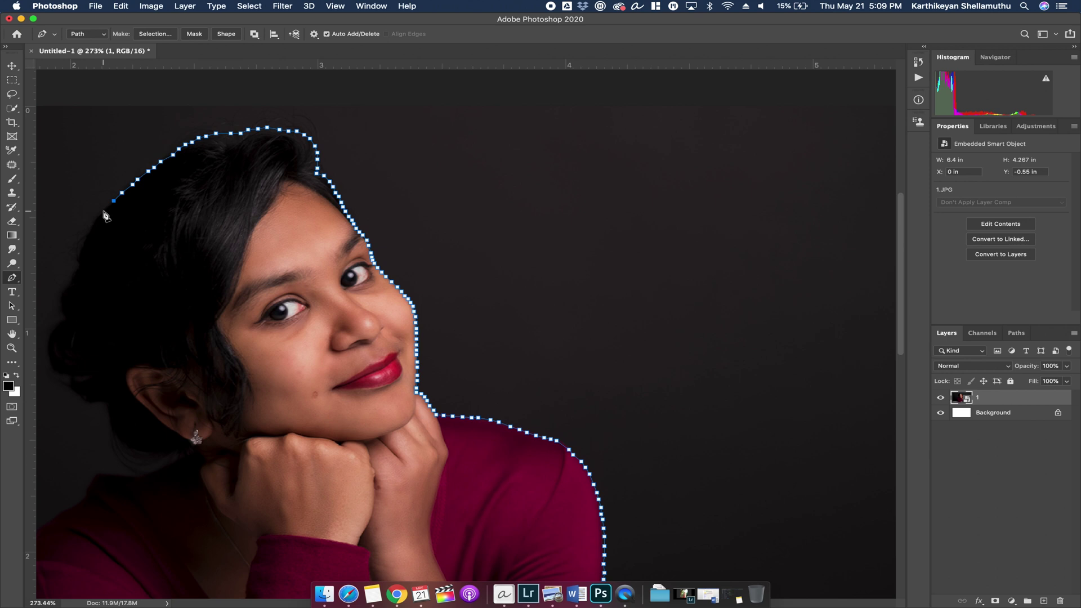
scroll(90, 248, "left", 5)
scroll(90, 248, "down", 2)
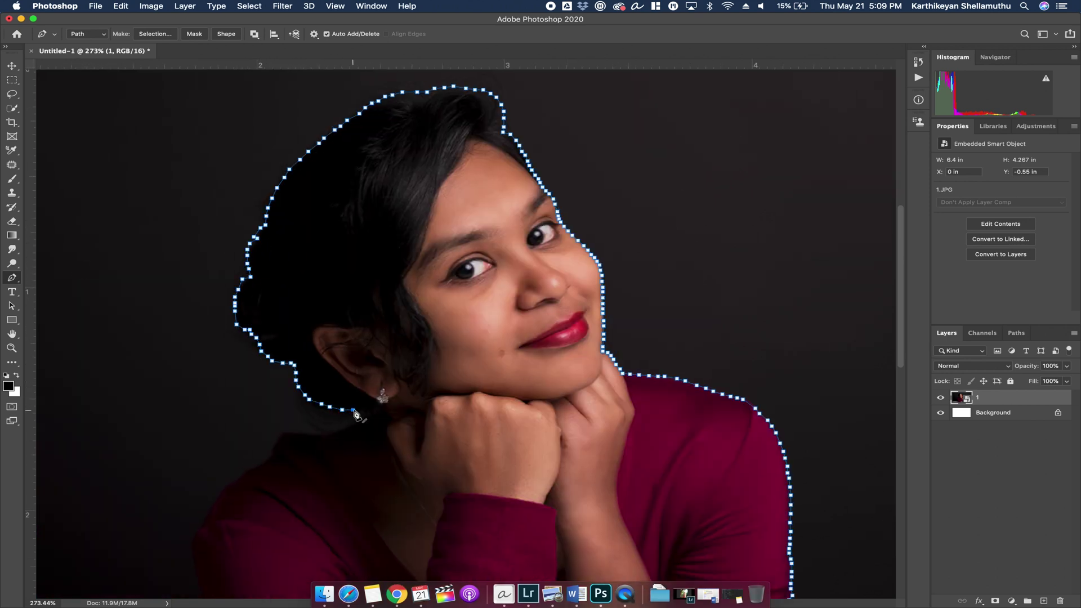
scroll(274, 459, "down", 3)
scroll(274, 459, "left", 1)
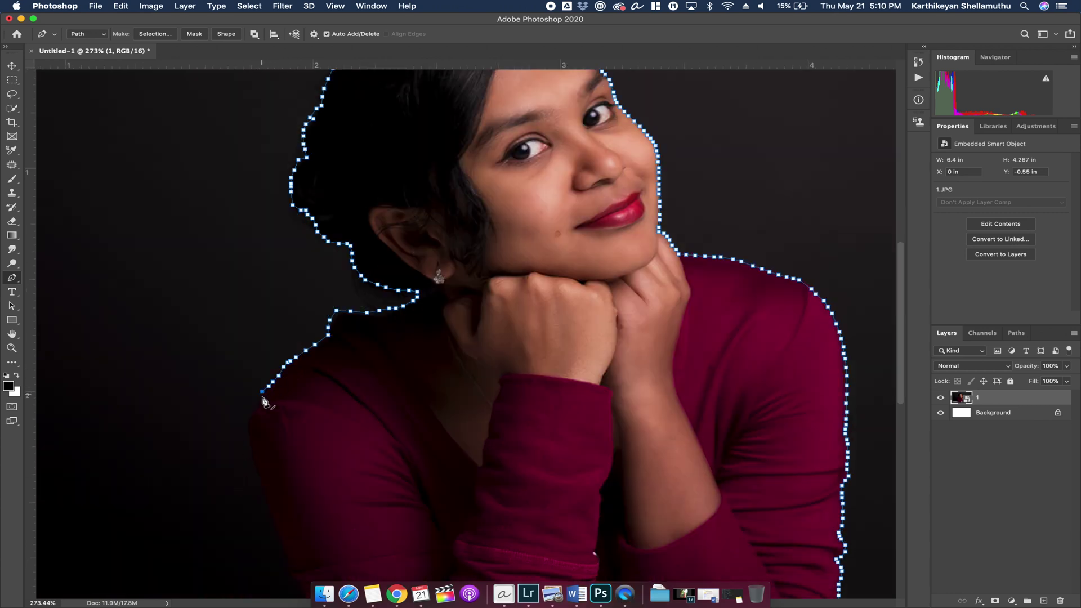
scroll(262, 395, "down", 3)
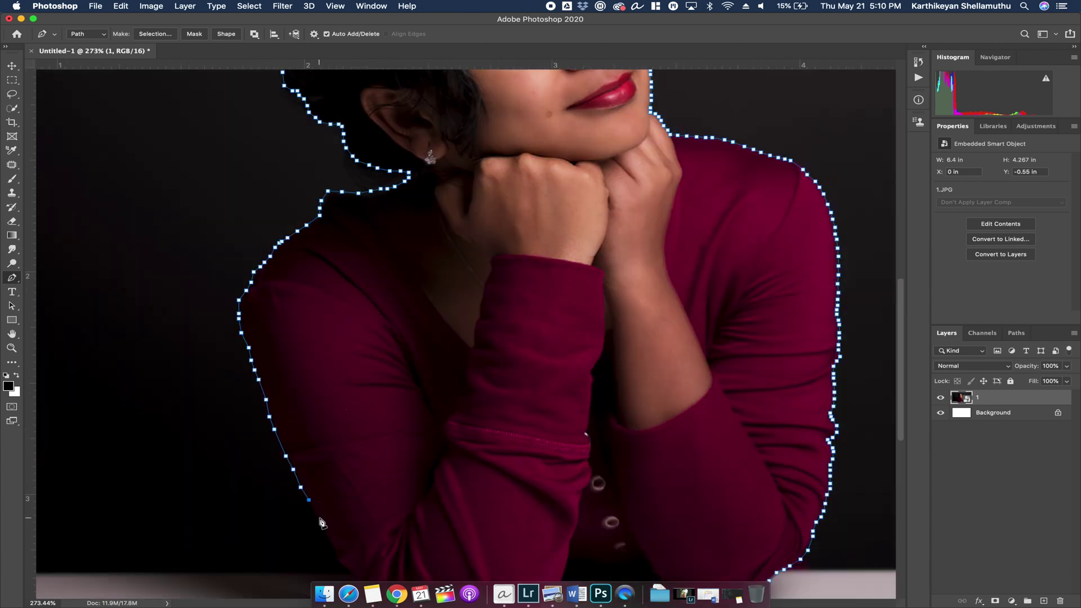
scroll(321, 518, "down", 3)
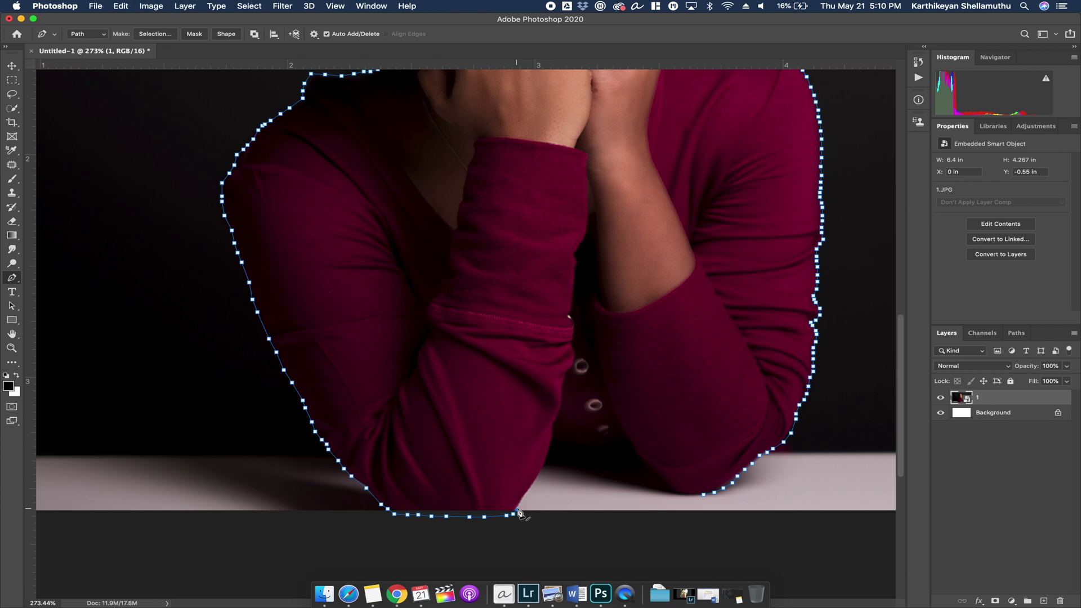
scroll(698, 535, "down", 3)
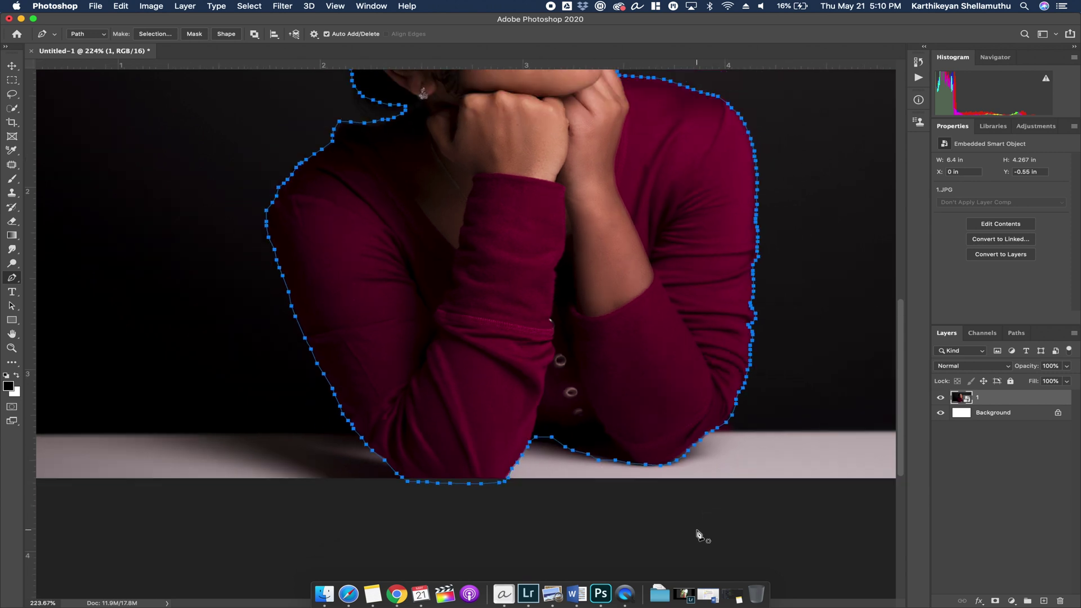
scroll(697, 536, "up", 3)
scroll(695, 536, "down", 3)
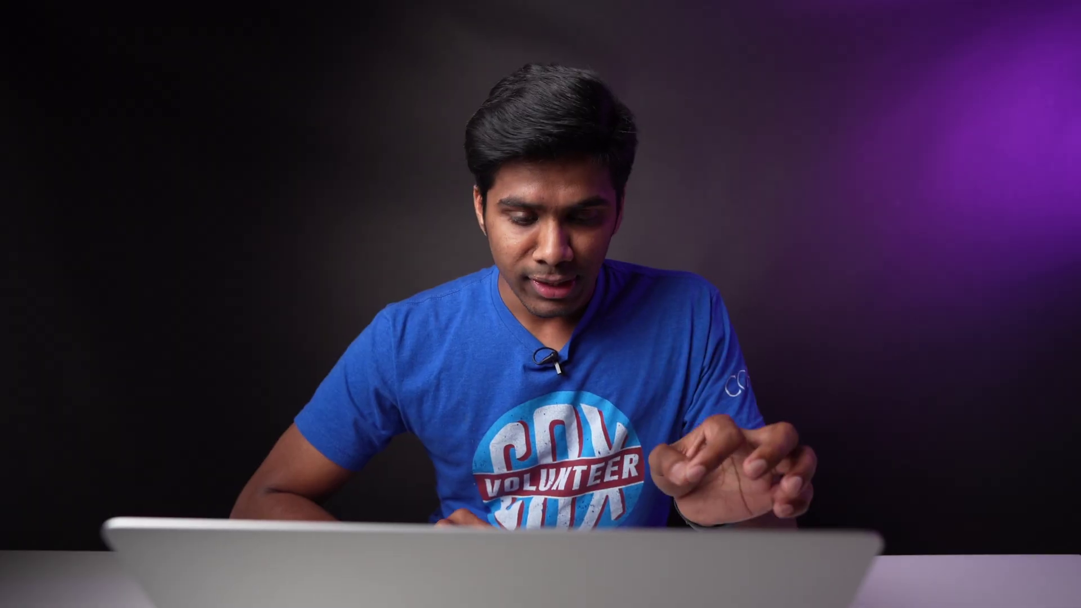
Convert the path into a 0.5 px feathered selection and copy the woman to Layer 1.
right_click(461, 320)
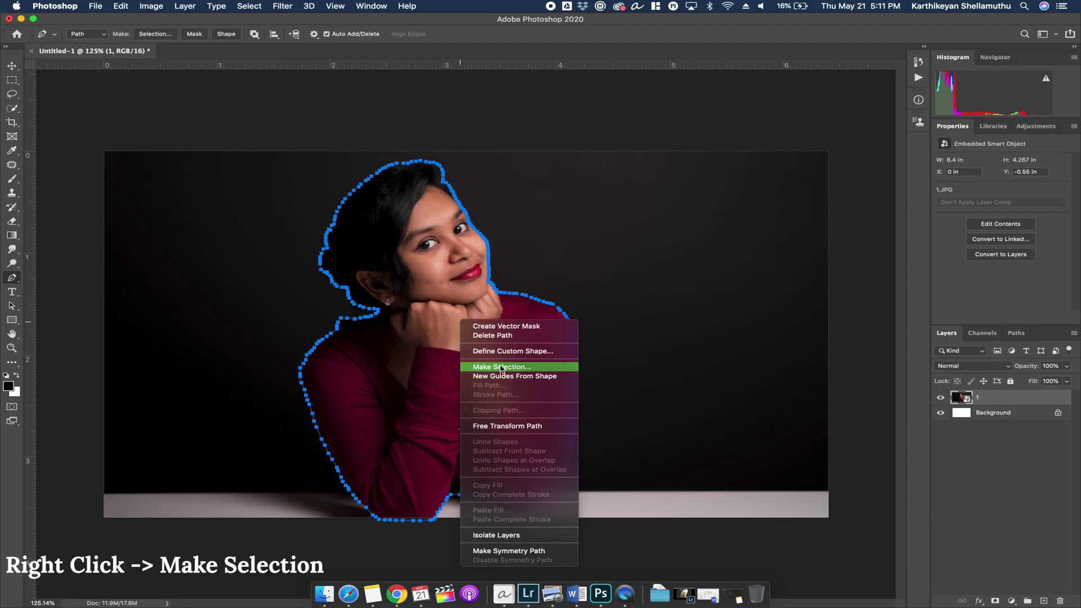
left_click(502, 368)
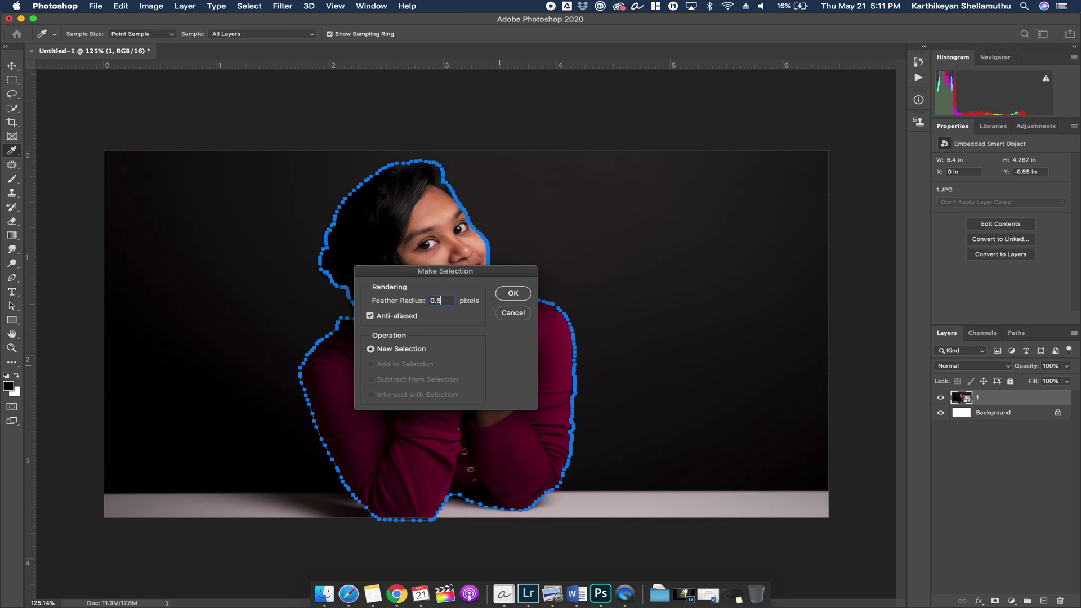
left_click(513, 293)
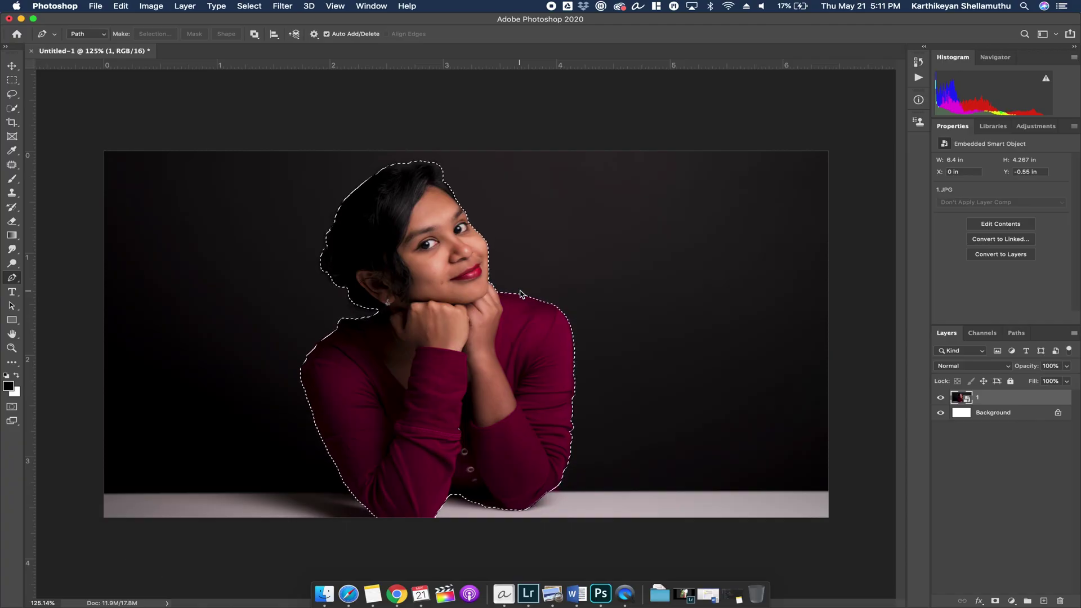
key("super+j")
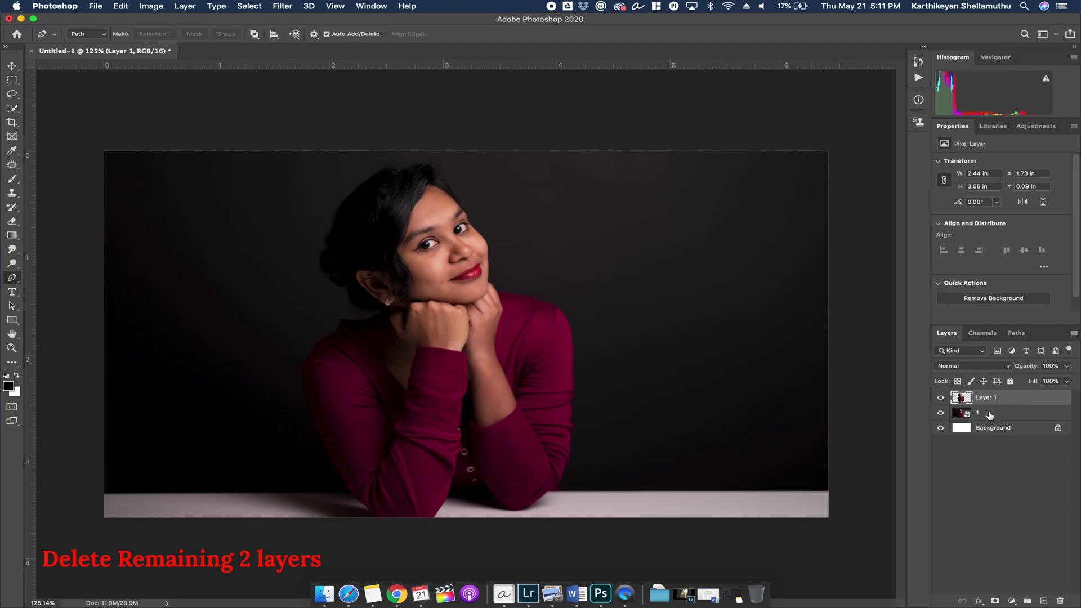
Delete the original photo layer 1 and the Background layer.
left_click(990, 415)
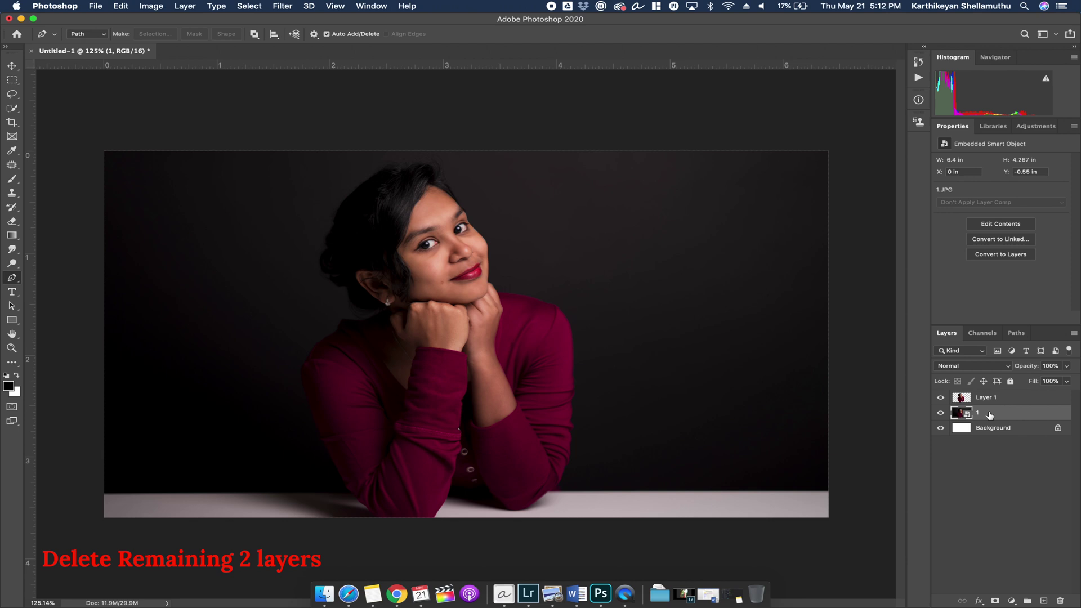
key("Delete")
key("Delete")
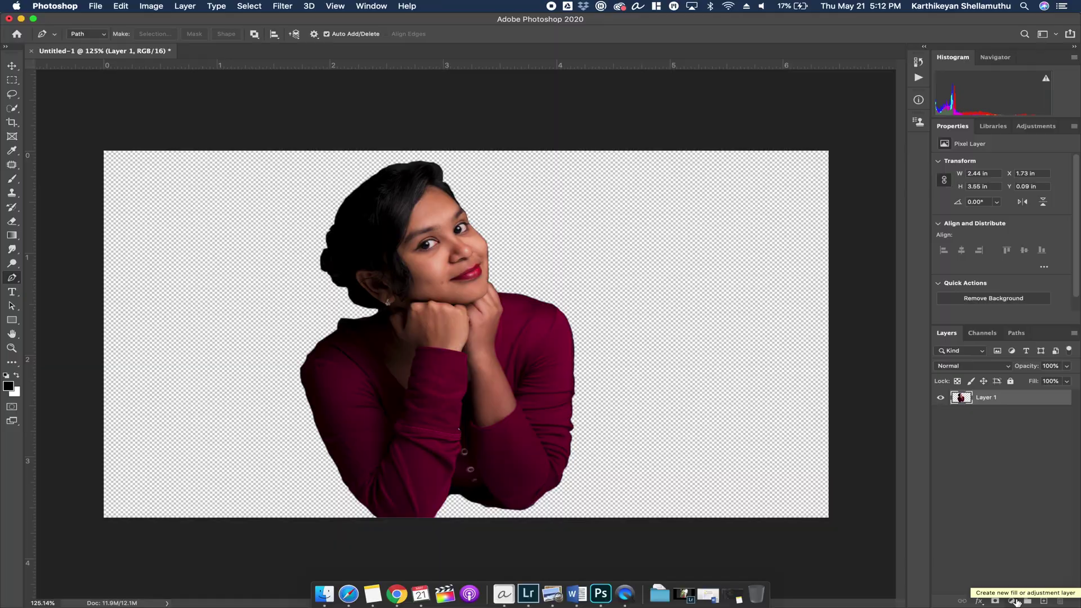
Add a white Solid Color fill layer.
left_click(1017, 602)
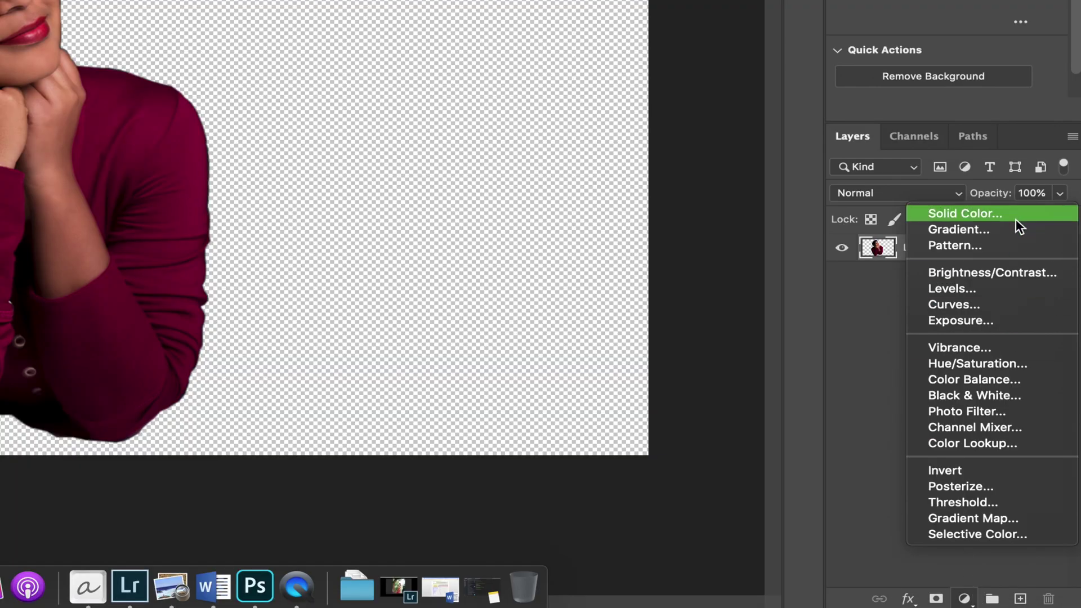
left_click(1016, 218)
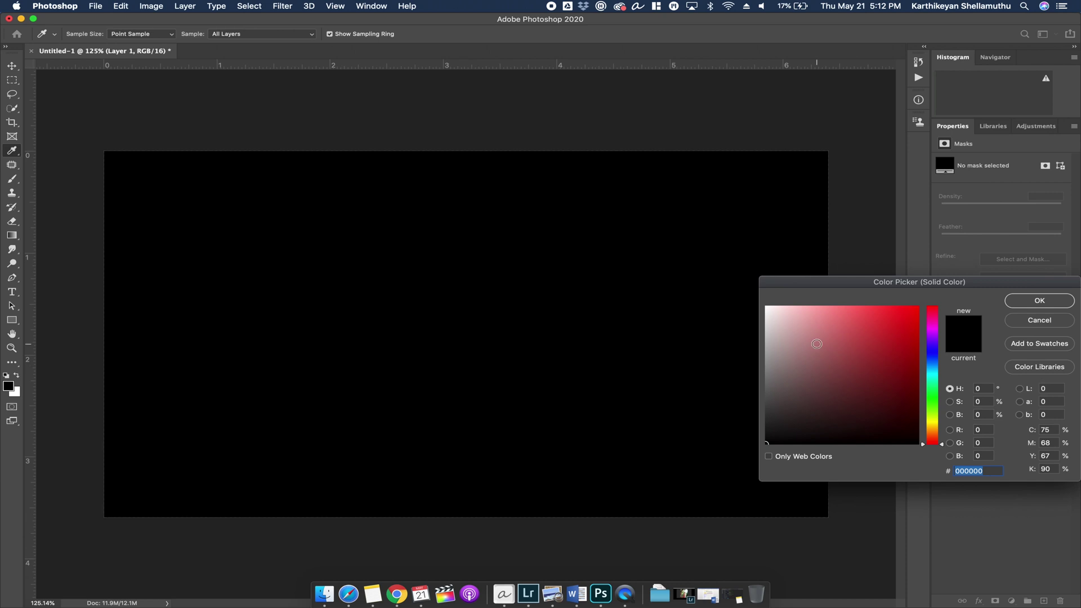
left_click_drag(816, 344, 765, 306)
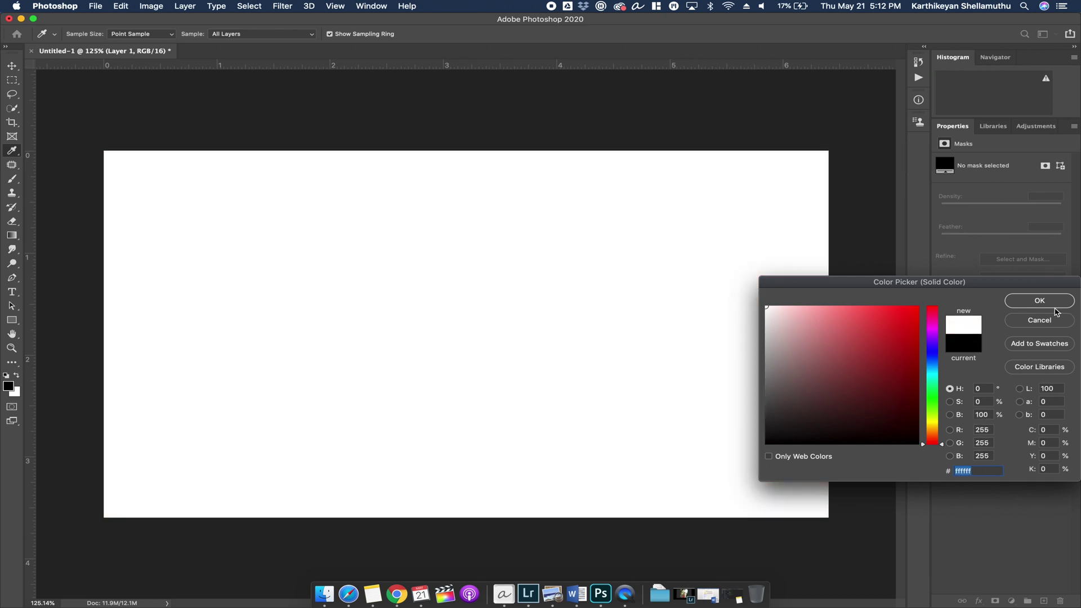
left_click(1053, 303)
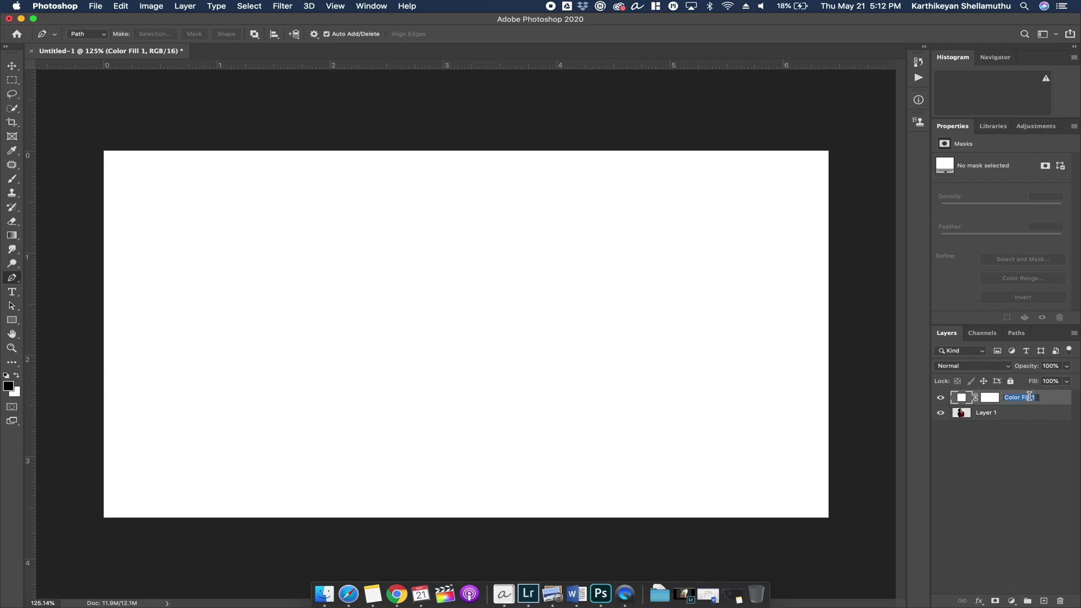
Rename the fill layer Background, move it below Layer 1, and select Layer 1.
type("Background")
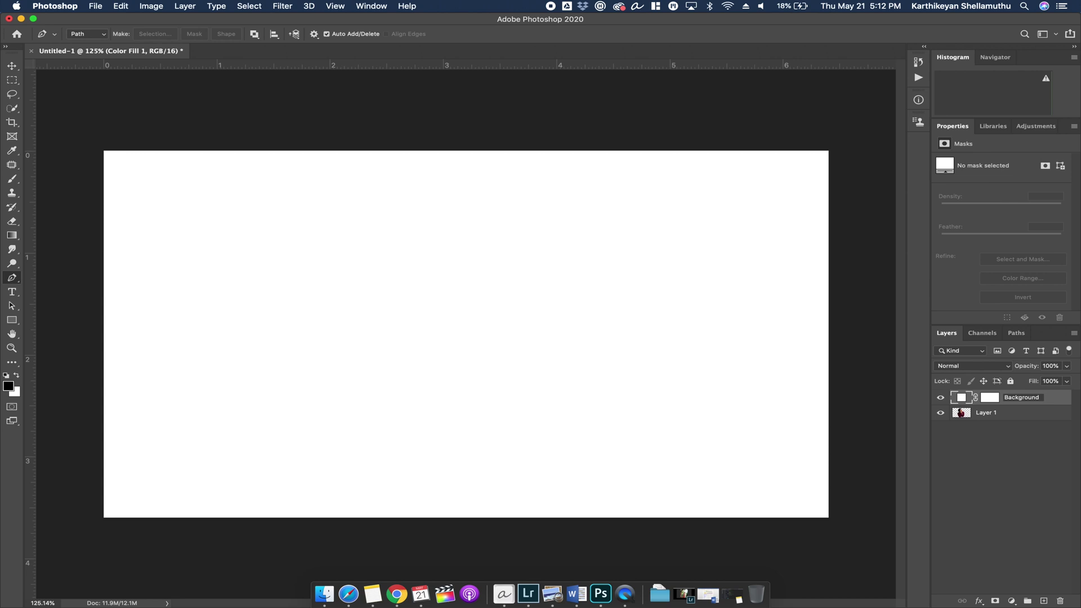
key("Return")
left_click_drag(1044, 400, 1043, 418)
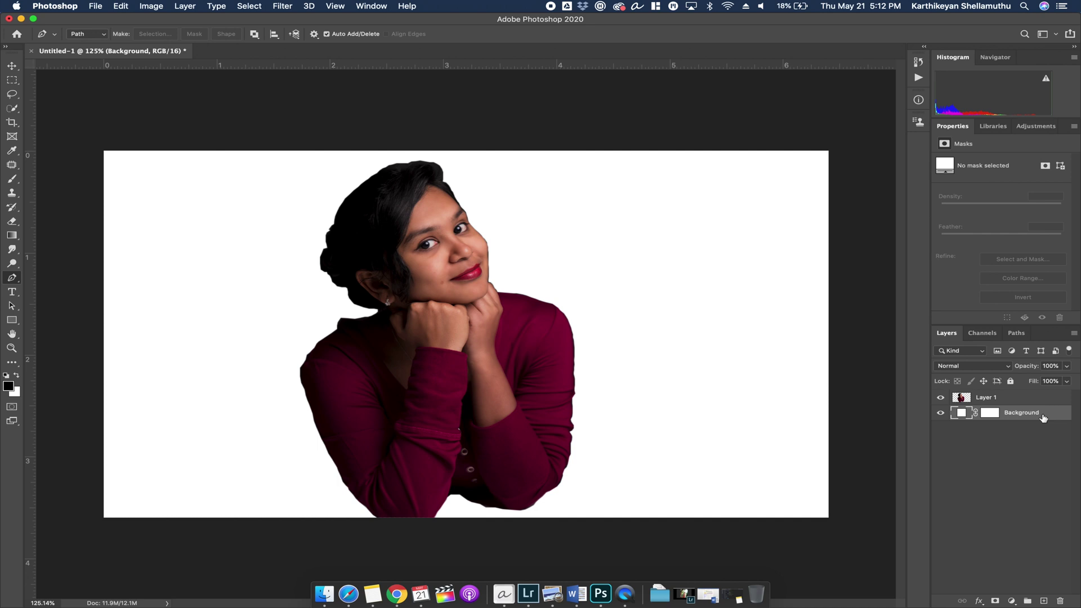
left_click(1014, 397)
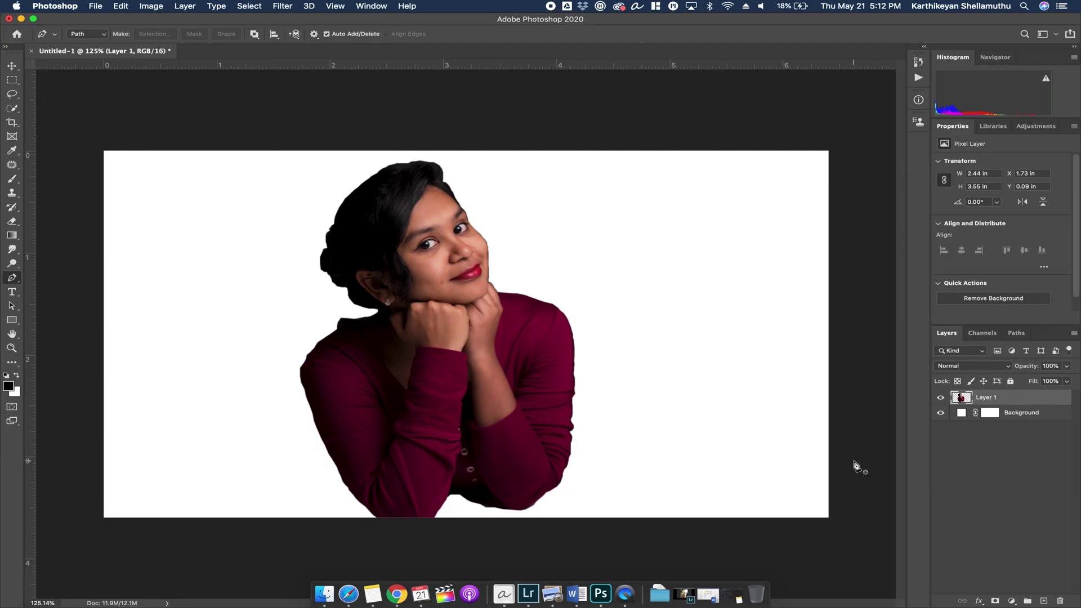
Place forest photo 2.jpg as layer 2 at 50% opacity, shifted up and left.
left_click(329, 596)
left_click_drag(251, 168, 248, 227)
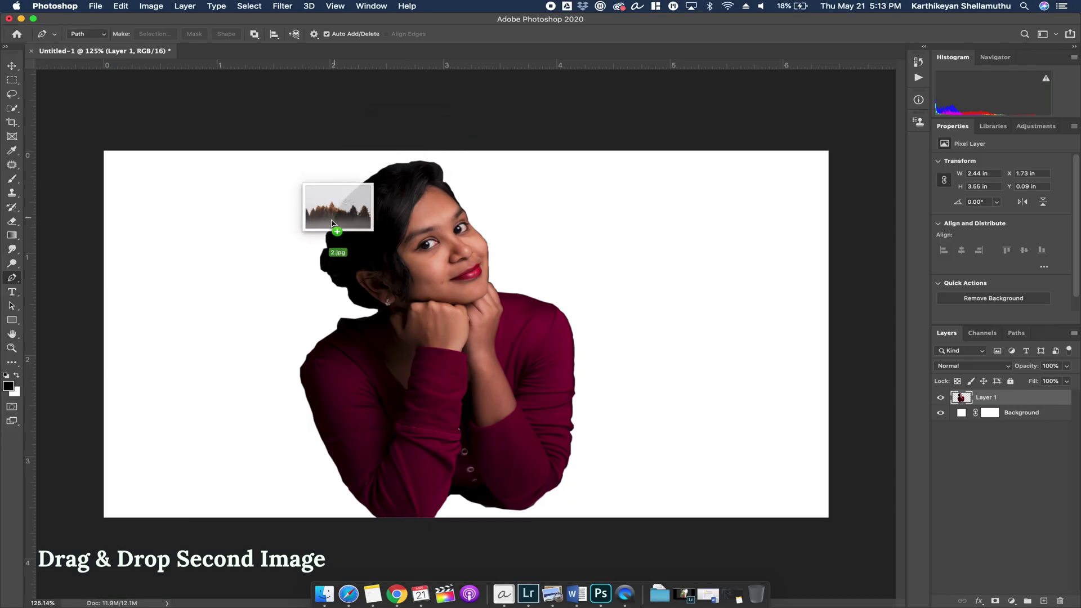
left_click_drag(338, 206, 330, 231)
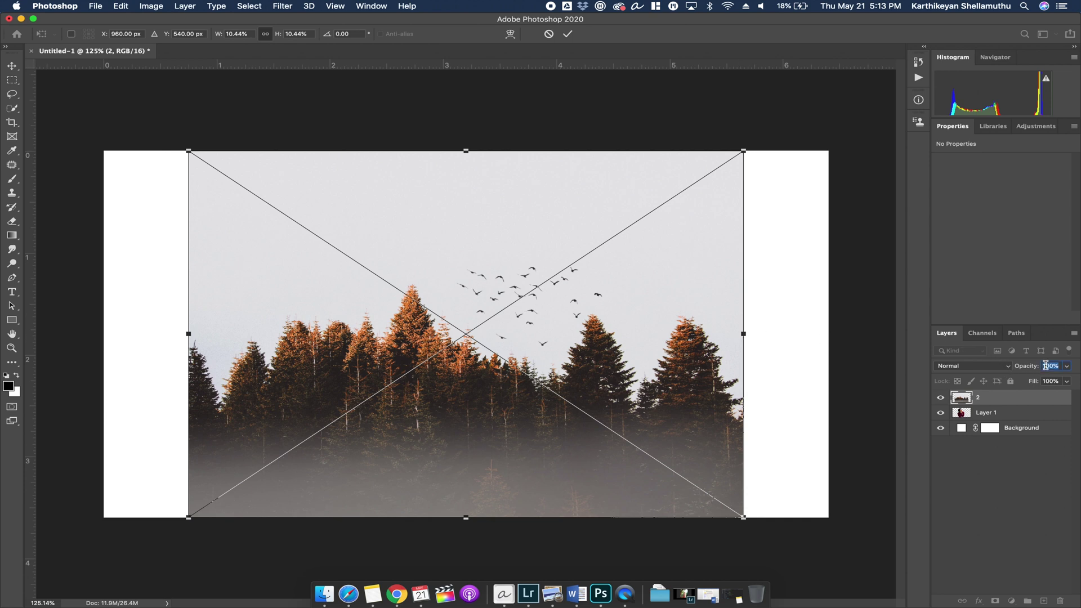
type("50")
key("Return")
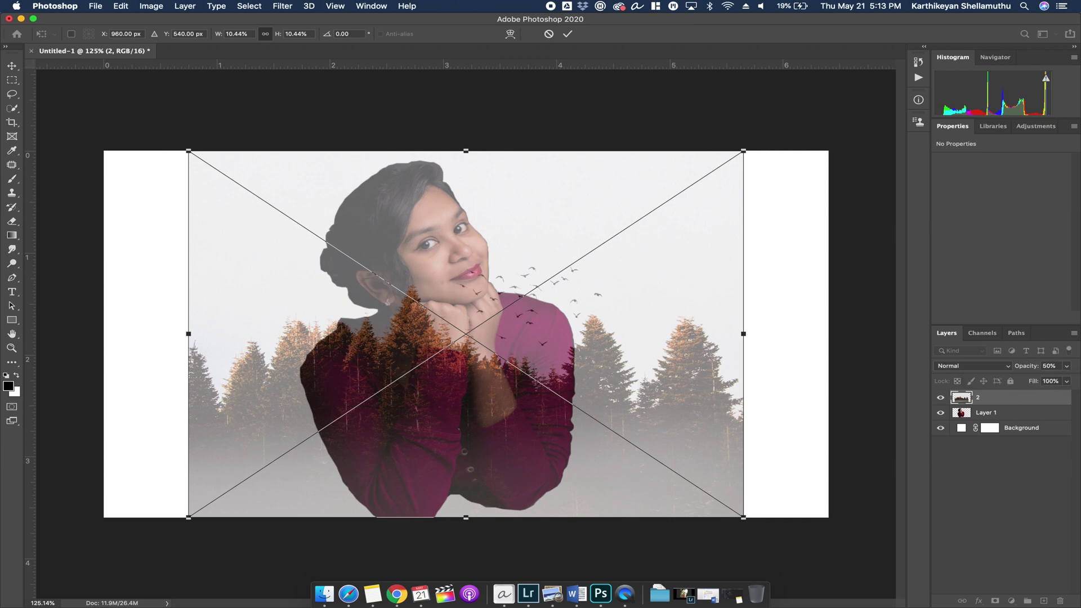
left_click_drag(517, 363, 407, 268)
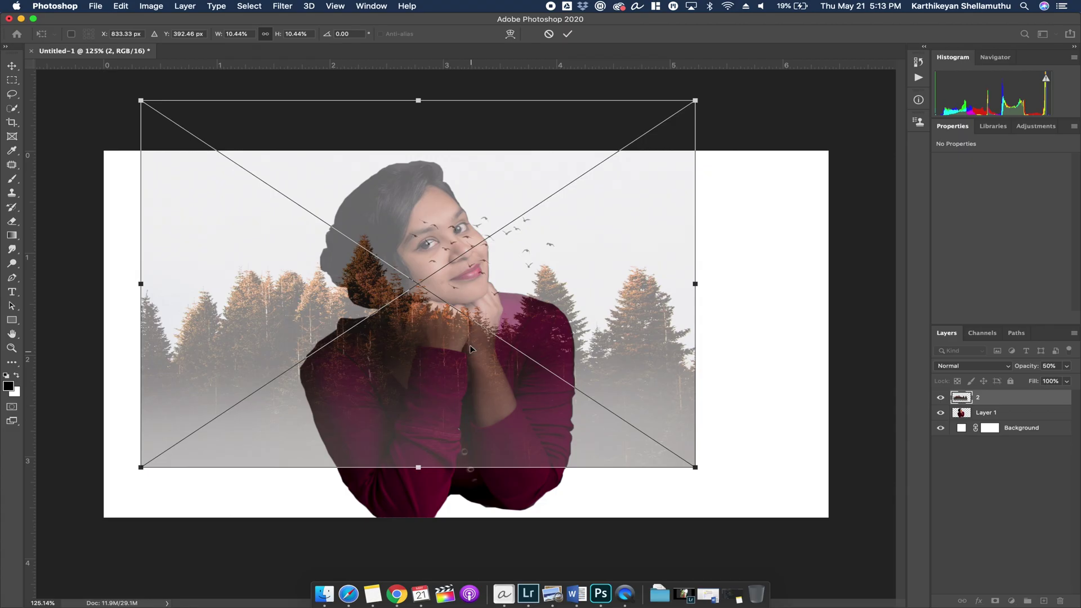
Flip the forest horizontally, enlarge it past the canvas edges, reposition it, and restore 100% opacity.
right_click(463, 328)
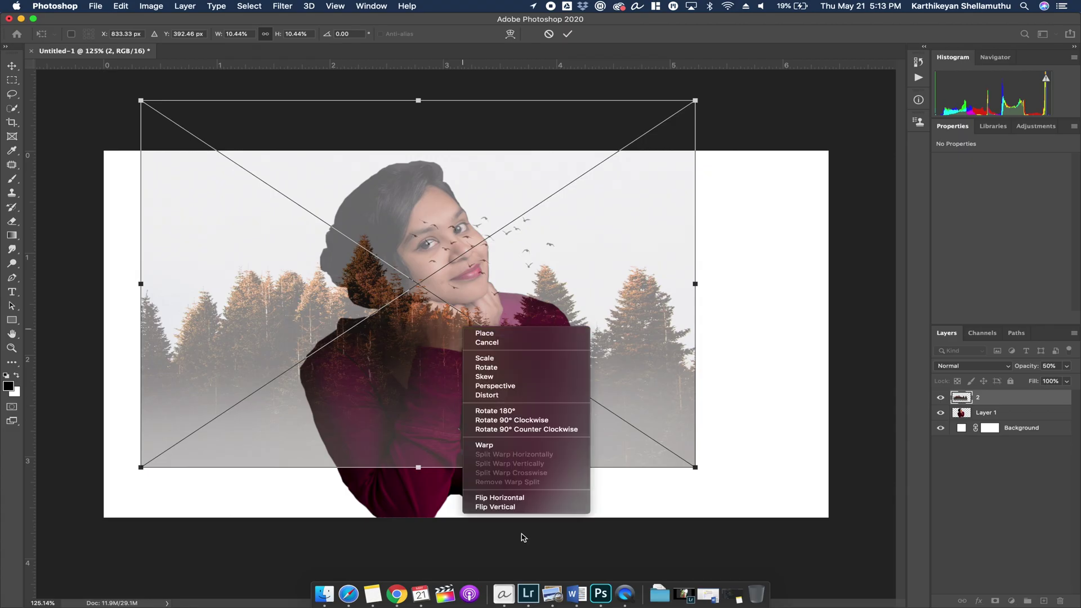
left_click(524, 498)
left_click_drag(502, 445, 514, 332)
left_click_drag(743, 405, 868, 487)
left_click_drag(187, 489, 46, 495)
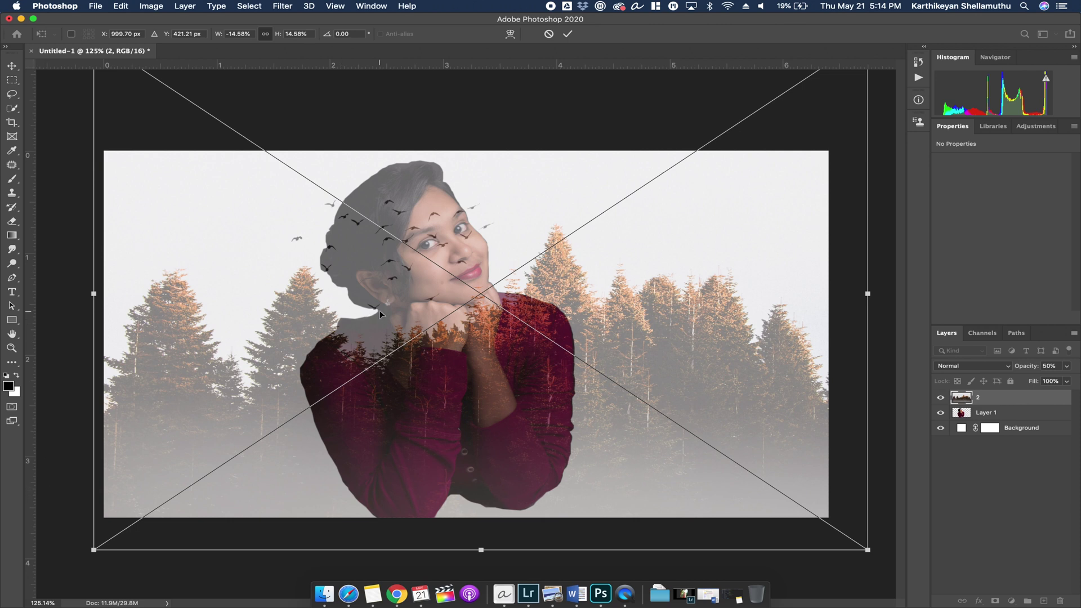
left_click_drag(532, 356, 515, 288)
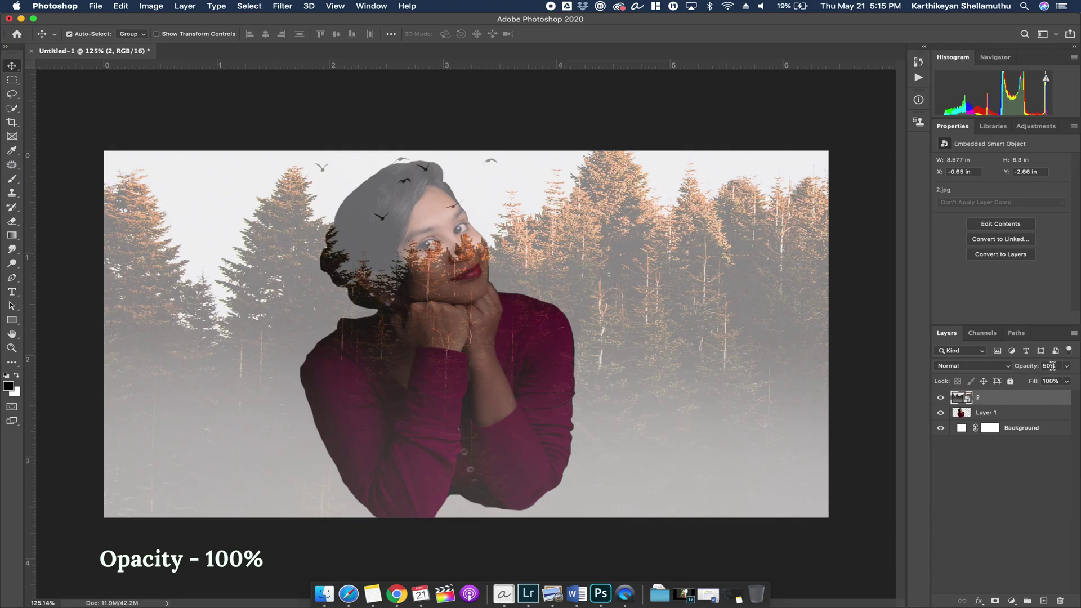
type("100")
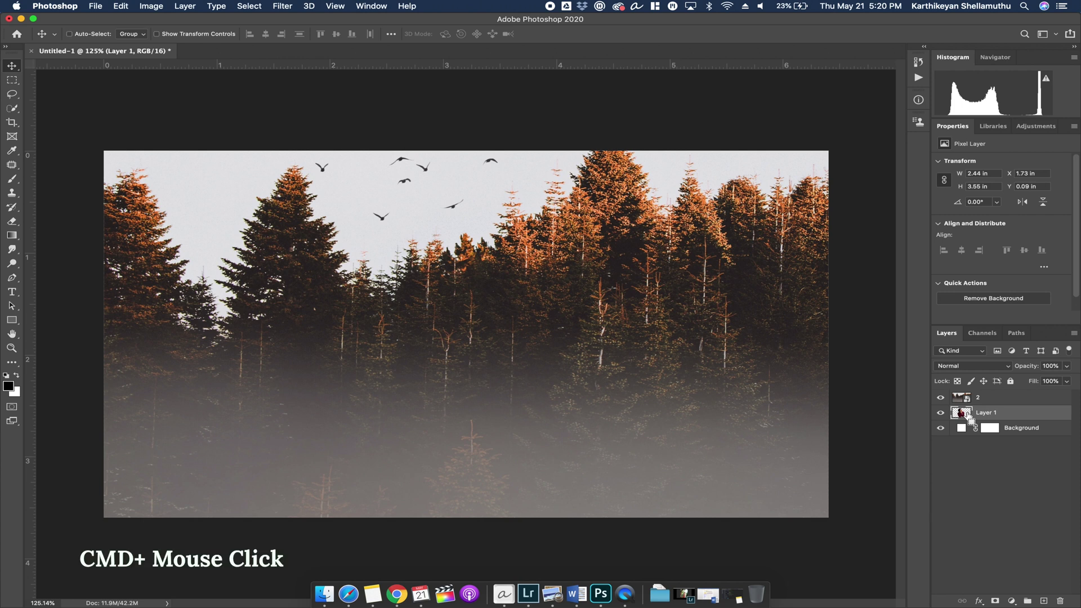
Load Layer 1's silhouette as a selection and duplicate Layer 1 above forest layer 2.
left_click(969, 415, "super")
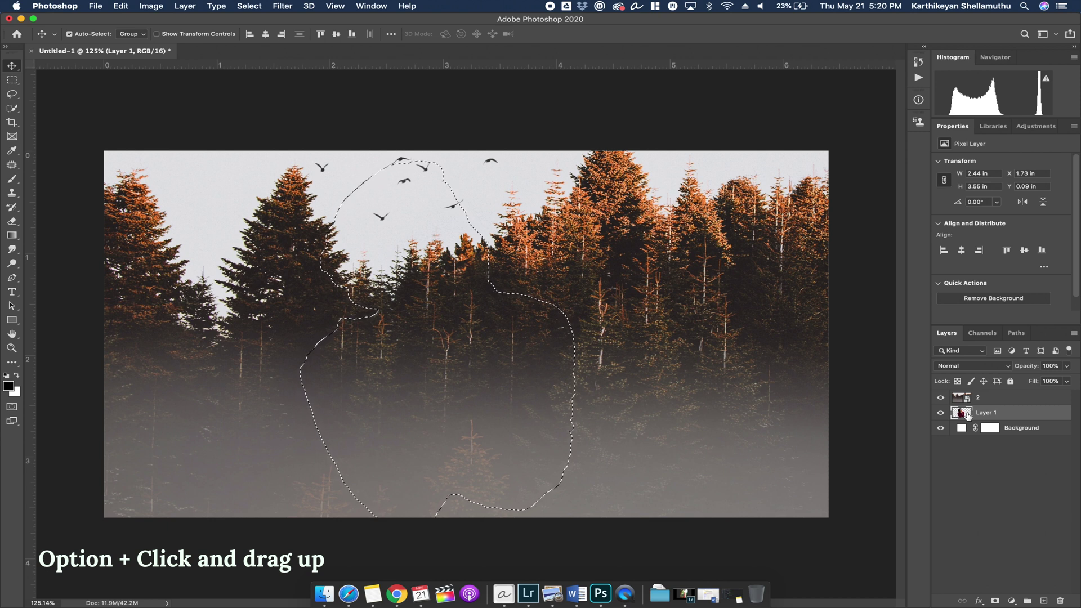
left_click_drag(967, 415, 960, 397)
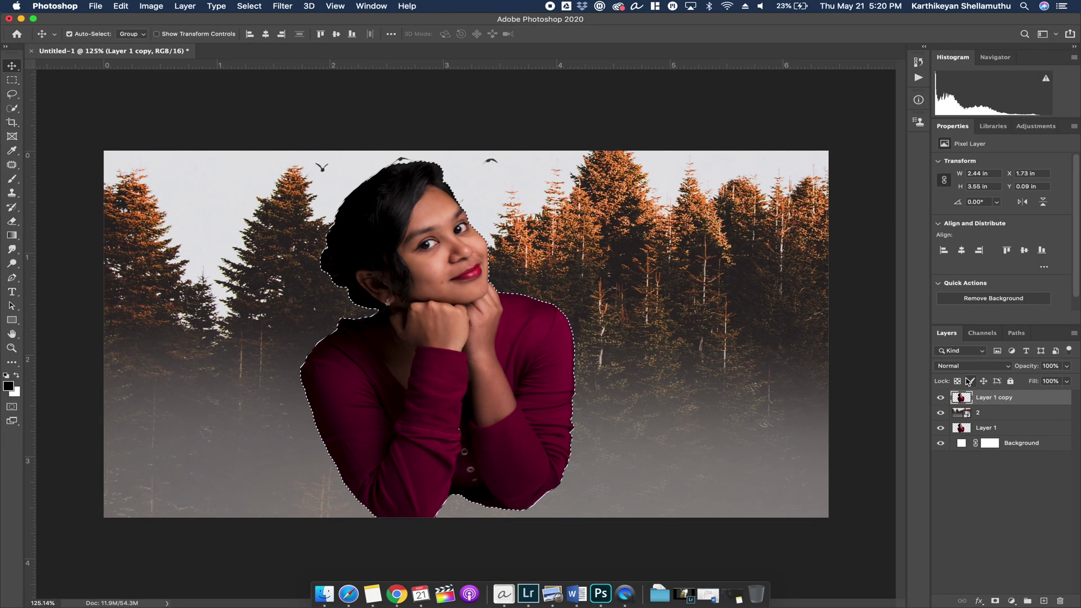
left_click(995, 368)
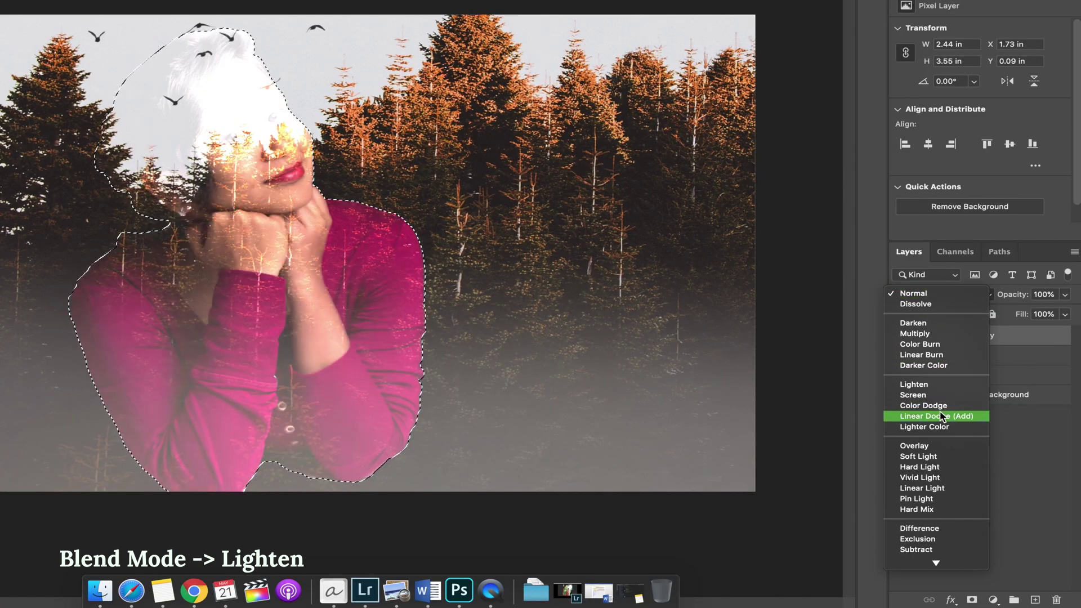
Set Layer 1 copy to Lighten blend mode, then select forest layer 2.
left_click(944, 386)
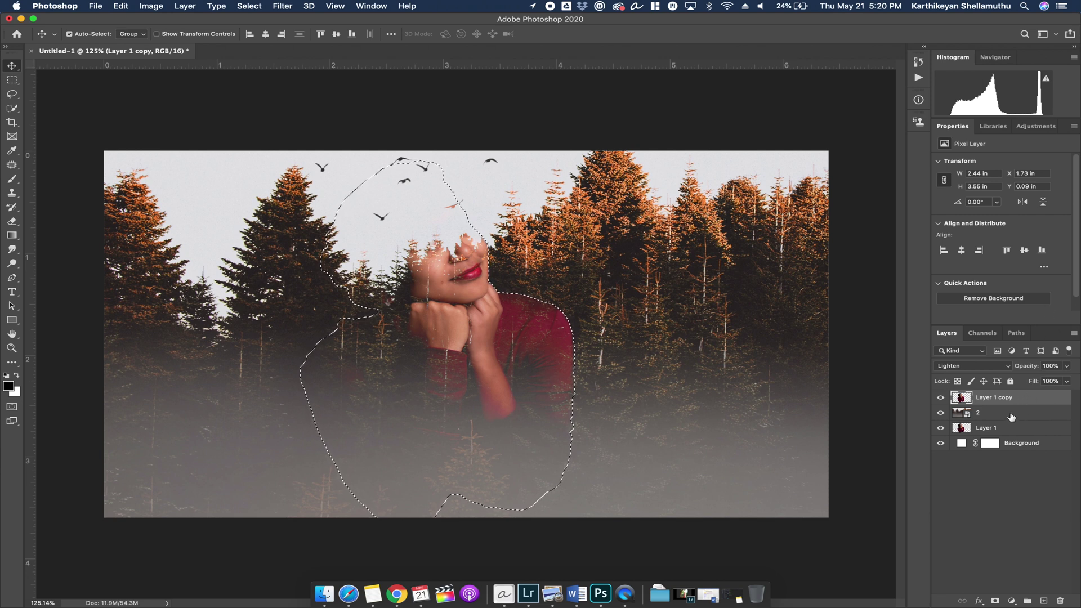
left_click(1012, 417)
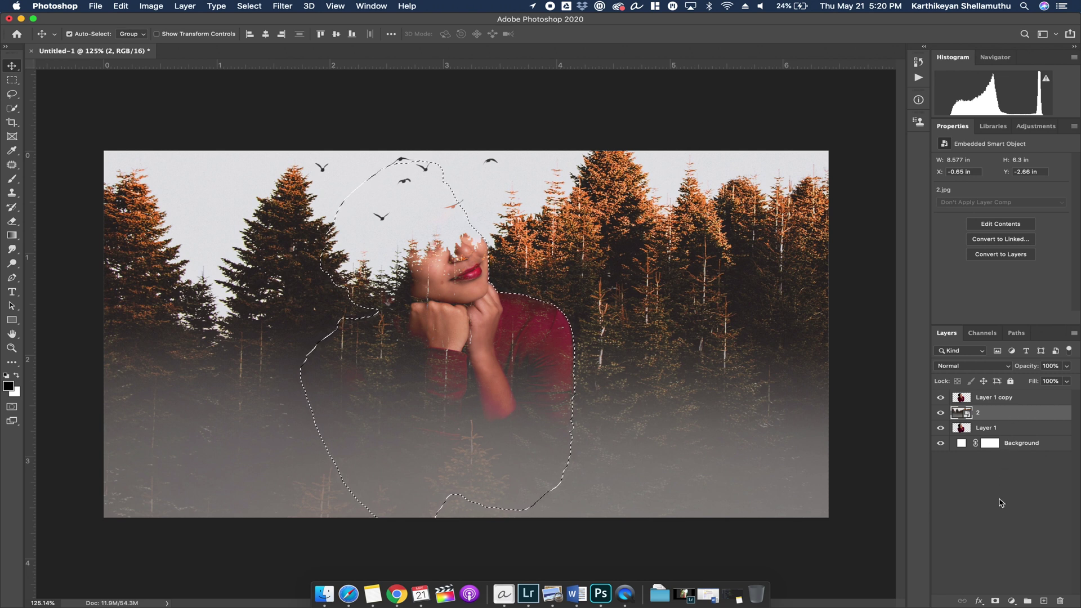
Add a layer mask to forest layer 2 and paint white along the upper-left hair to reveal trees.
left_click(995, 600)
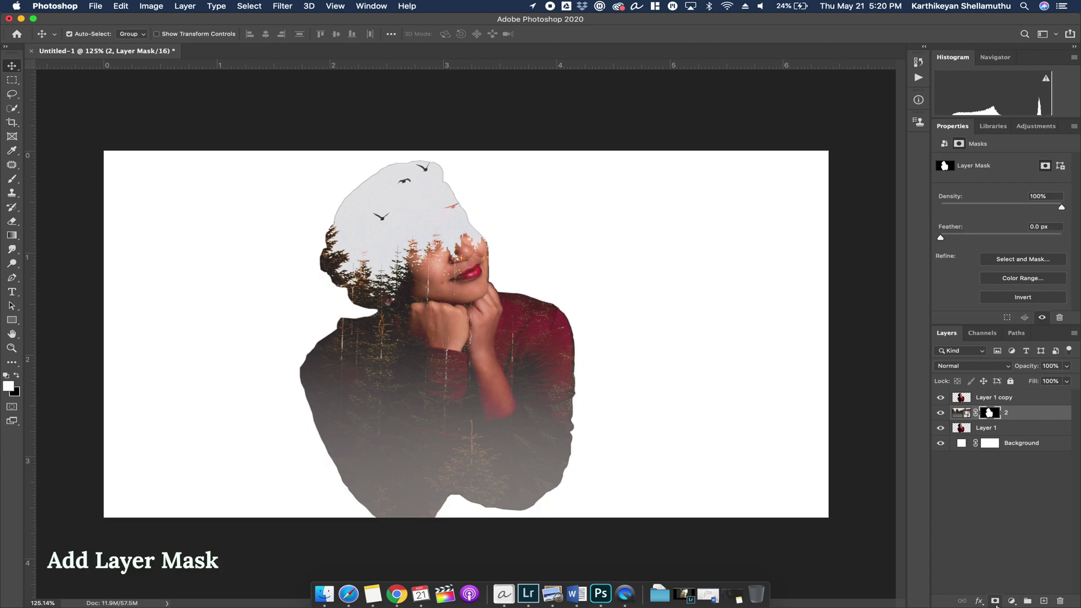
left_click(1014, 398)
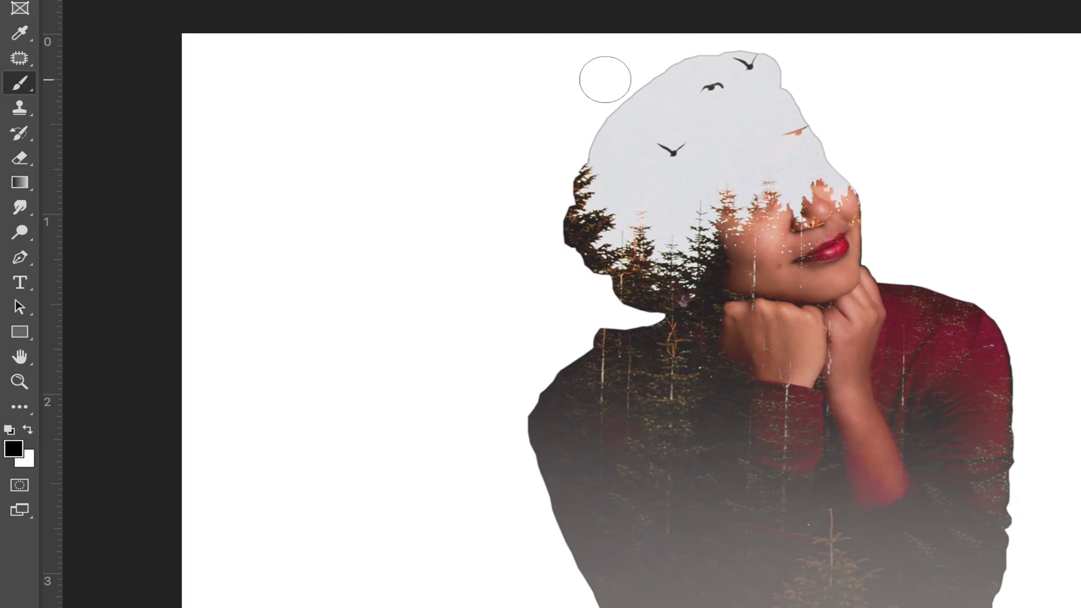
key("x")
mouse_move(605, 81)
left_mouse_down()
mouse_move(600, 175)
mouse_move(555, 164)
mouse_move(596, 209)
left_mouse_up()
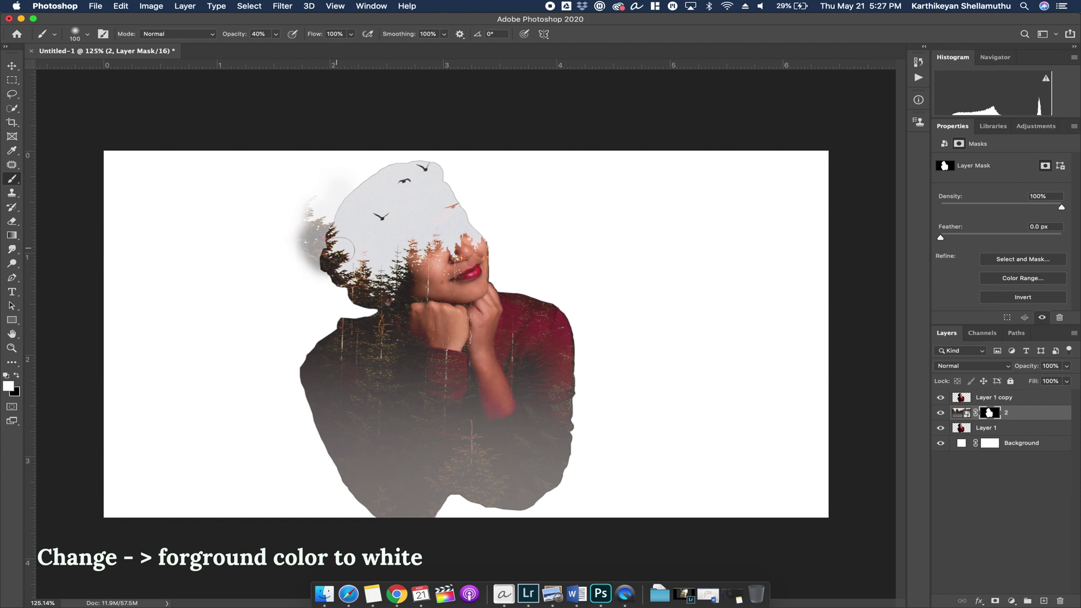
mouse_move(341, 247)
left_mouse_down()
mouse_move(335, 209)
mouse_move(324, 209)
mouse_move(348, 255)
mouse_move(292, 240)
mouse_move(306, 229)
mouse_move(311, 172)
mouse_move(348, 227)
left_mouse_up()
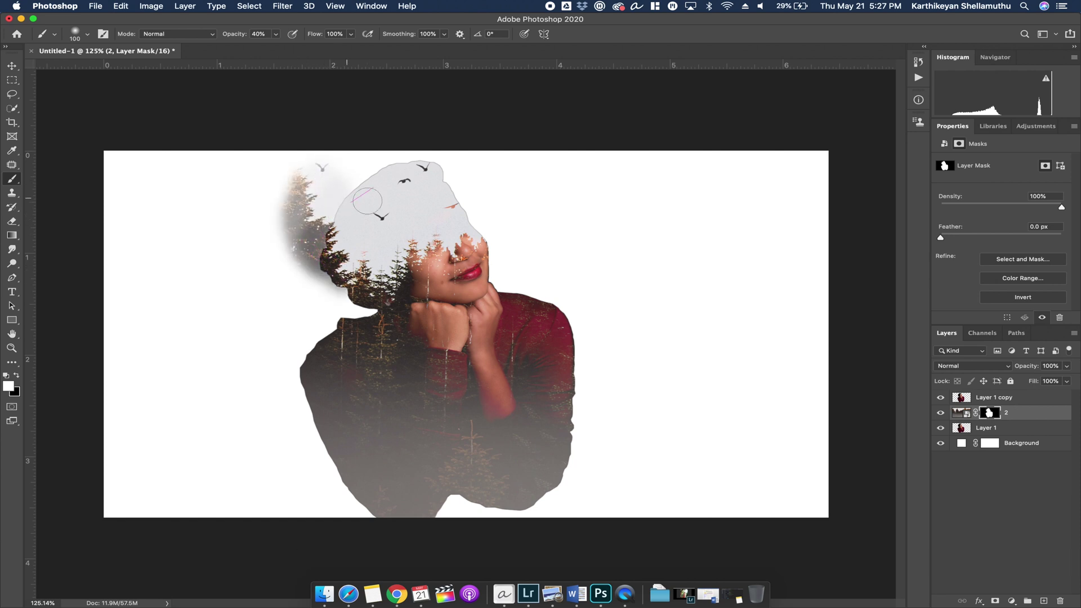
left_click_drag(476, 205, 392, 143)
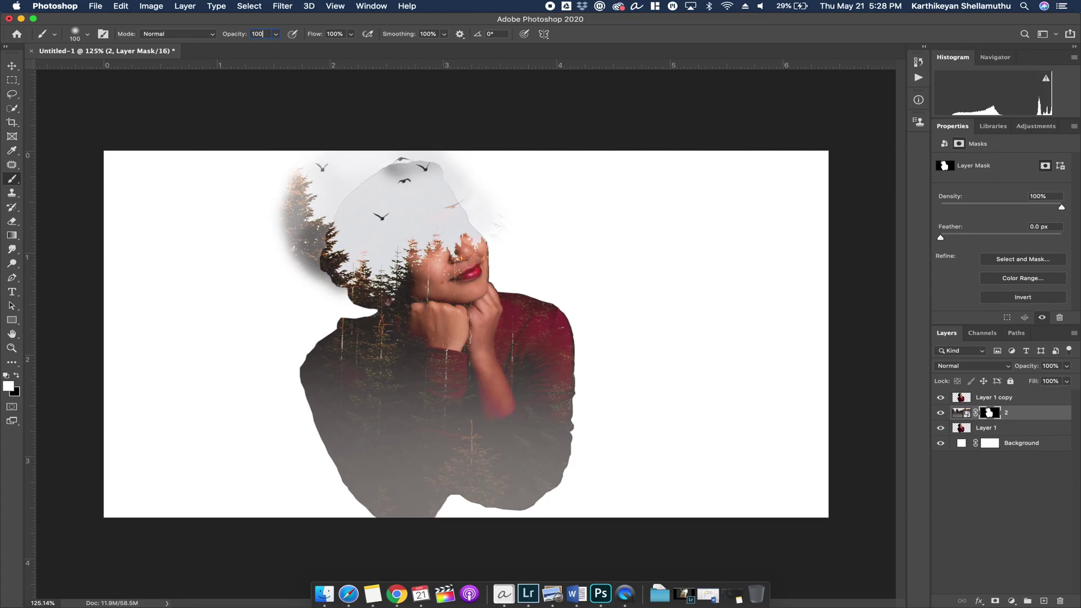
Set the Brush tool's opacity to 100% in the options bar.
key("Return")
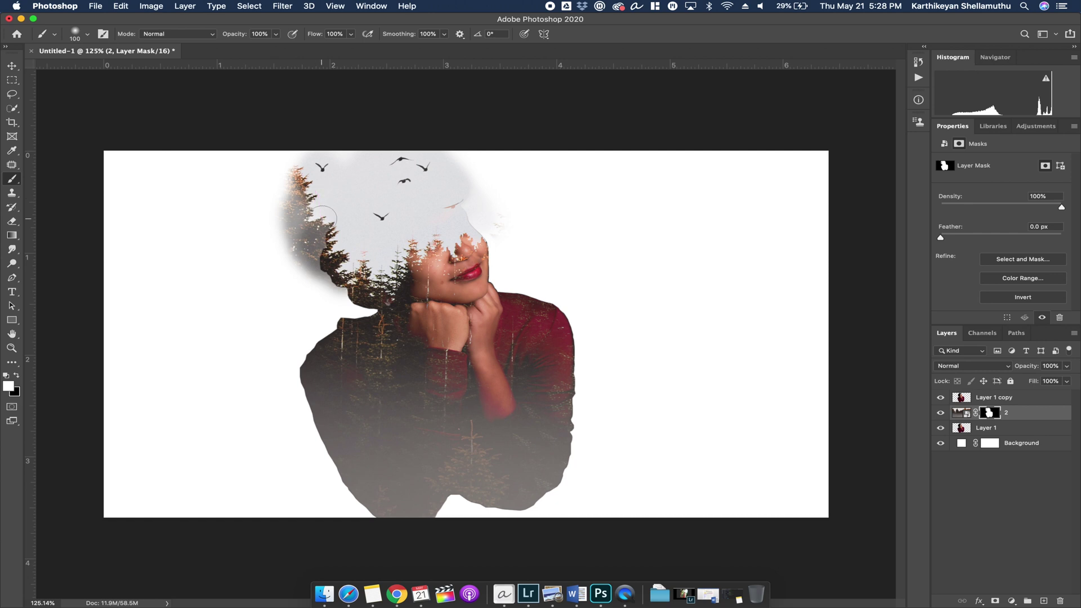
Enlarge the brush to 125 and reveal more dark trees along the left and lower-left body edge.
key("bracketright")
key("bracketright")
key("bracketright")
key("bracketright")
mouse_move(322, 247)
left_mouse_down()
mouse_move(324, 265)
mouse_move(344, 236)
mouse_move(315, 236)
mouse_move(348, 256)
mouse_move(316, 428)
mouse_move(428, 496)
mouse_move(541, 490)
mouse_move(586, 462)
left_mouse_up()
mouse_move(361, 369)
left_mouse_down()
mouse_move(345, 379)
mouse_move(350, 442)
mouse_move(338, 430)
mouse_move(380, 465)
left_mouse_up()
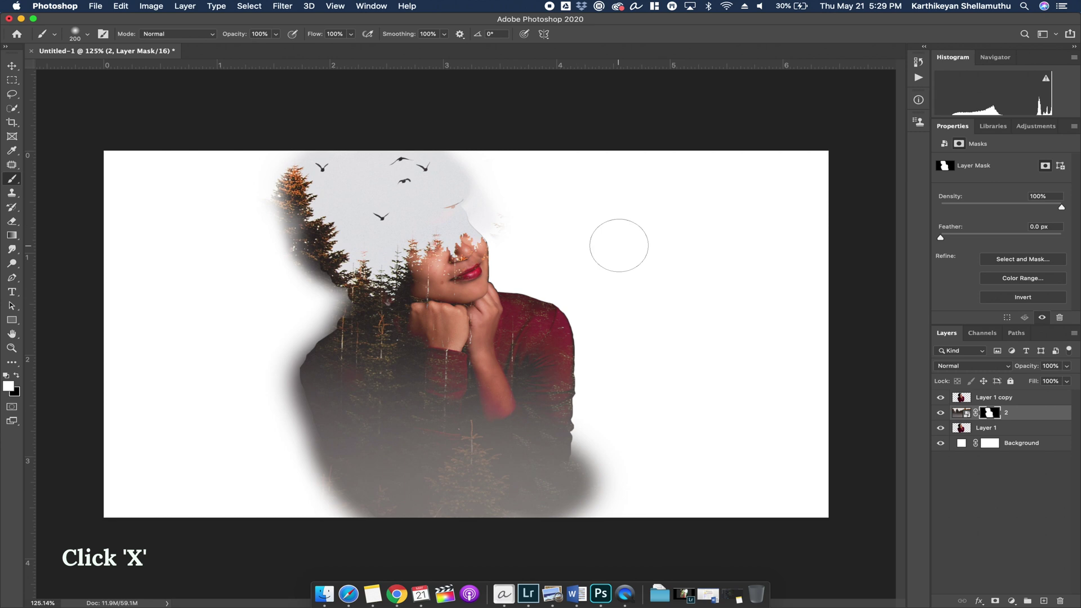
Paint black on Layer 2's mask to reveal the woman's eye, red sleeve and arm.
key("x")
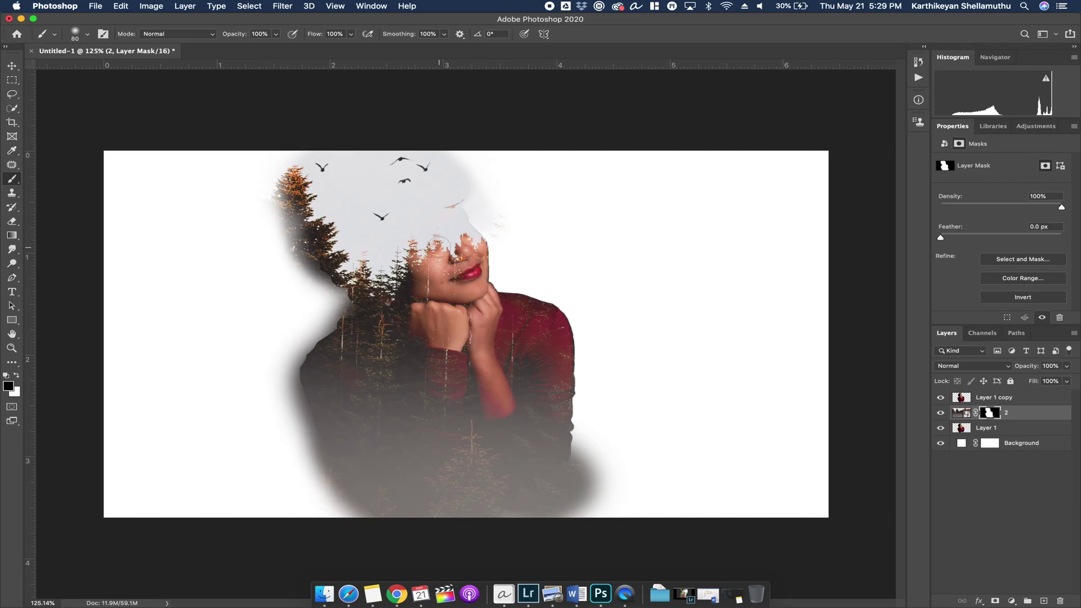
mouse_move(432, 246)
left_mouse_down()
mouse_move(423, 242)
mouse_move(431, 257)
mouse_move(451, 248)
mouse_move(459, 230)
mouse_move(451, 252)
left_mouse_up()
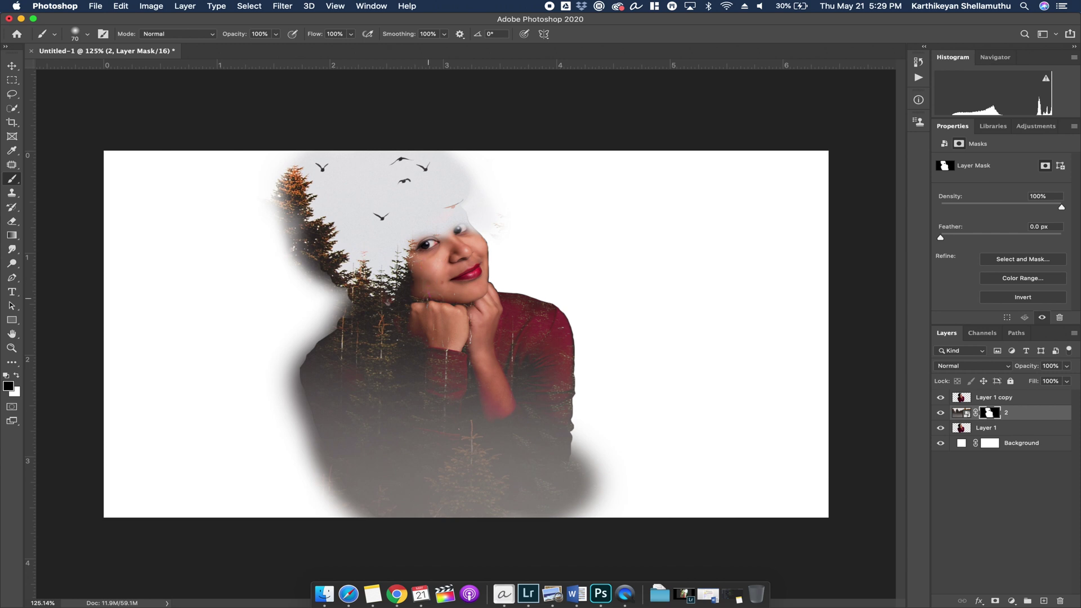
left_click_drag(433, 348, 451, 361)
mouse_move(475, 368)
left_mouse_down()
mouse_move(484, 384)
mouse_move(437, 239)
left_mouse_up()
key("bracketright")
key("bracketright")
key("bracketright")
key("bracketright")
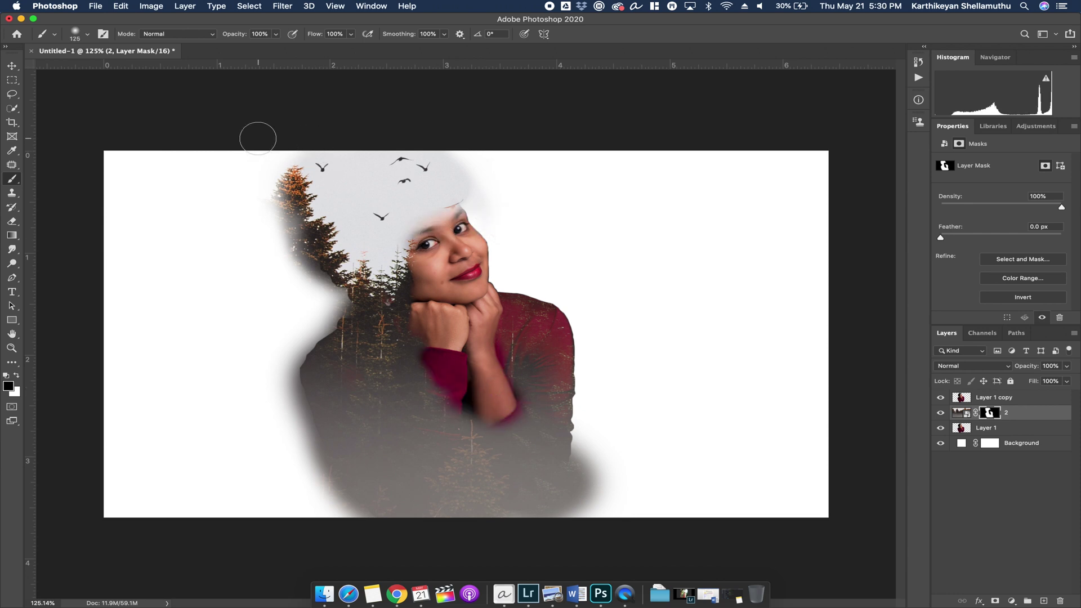
Set the brush opacity to 40%, dismiss the invalid-value warning, and shrink the brush to 80.
type("4")
key("Return")
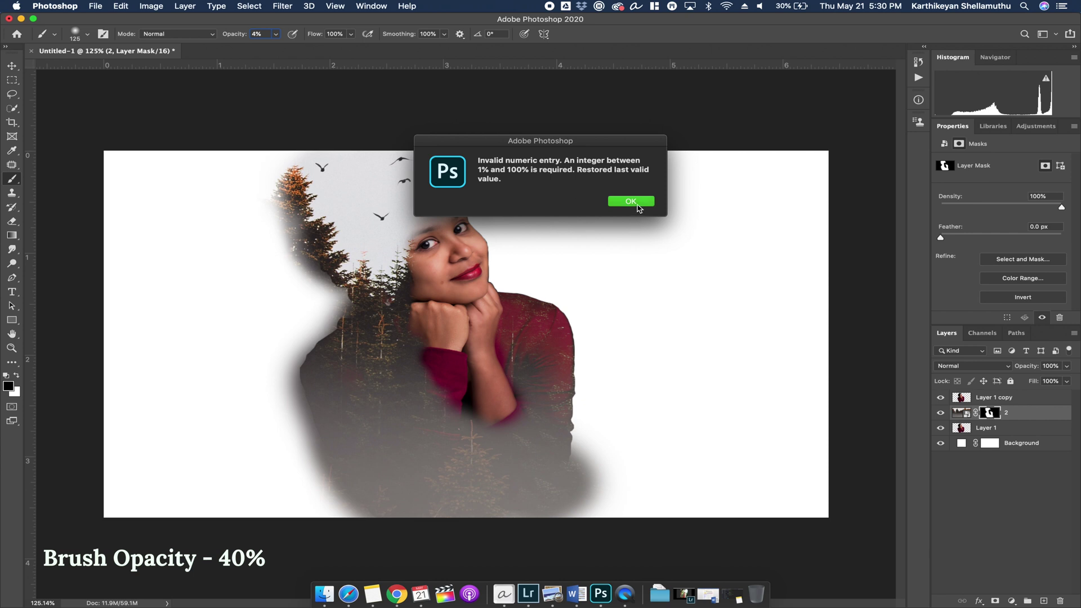
left_click(632, 203)
key("4")
key("bracketleft")
key("bracketleft")
key("bracketleft")
key("bracketleft")
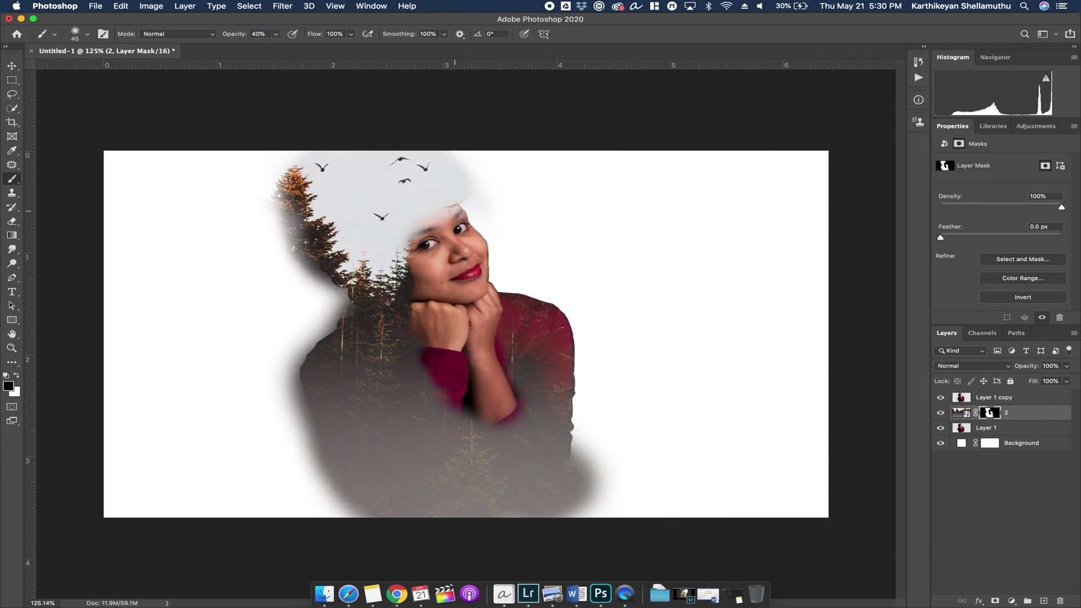
Lightly paint the hairline on the mask, then paint white to blend it into the forest.
left_click_drag(407, 240, 404, 250)
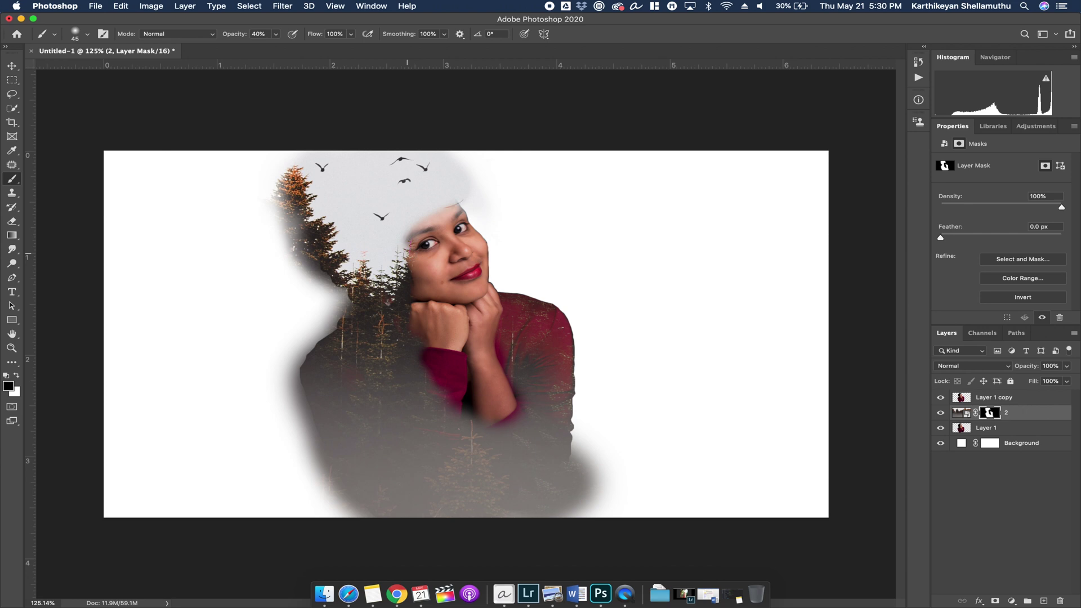
key("x")
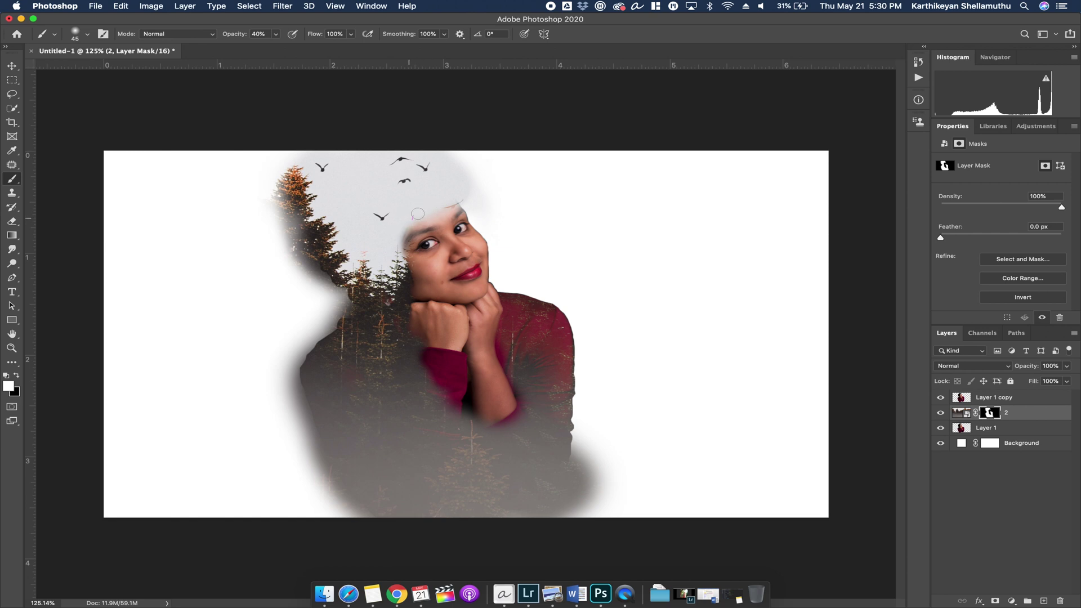
left_click_drag(449, 200, 381, 239)
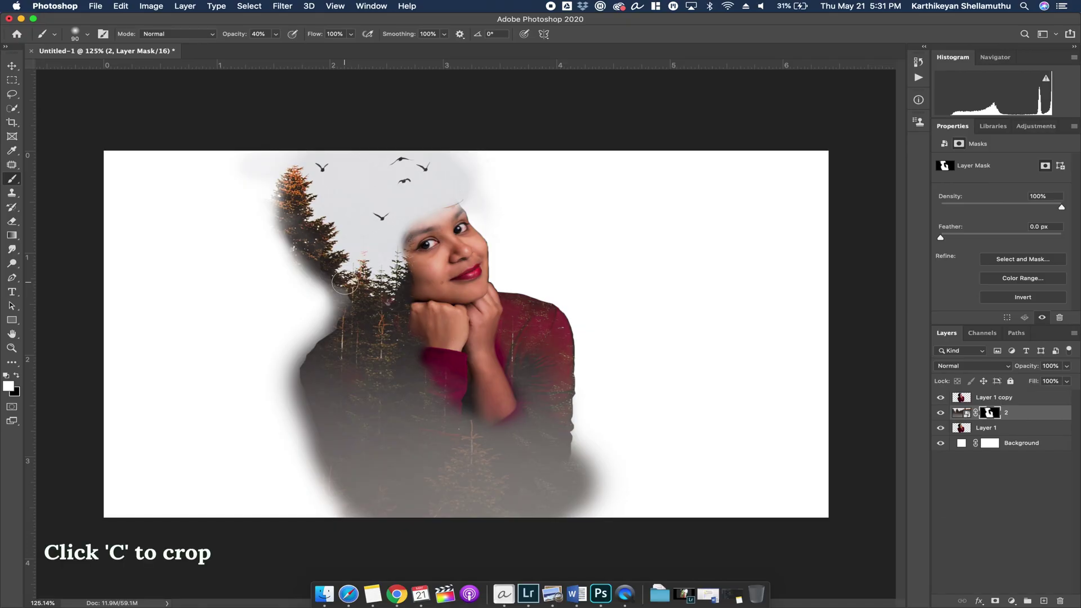
Crop the canvas larger upward and rightward, shifting the figure left of centre, then select Layer 2's mask.
key("c")
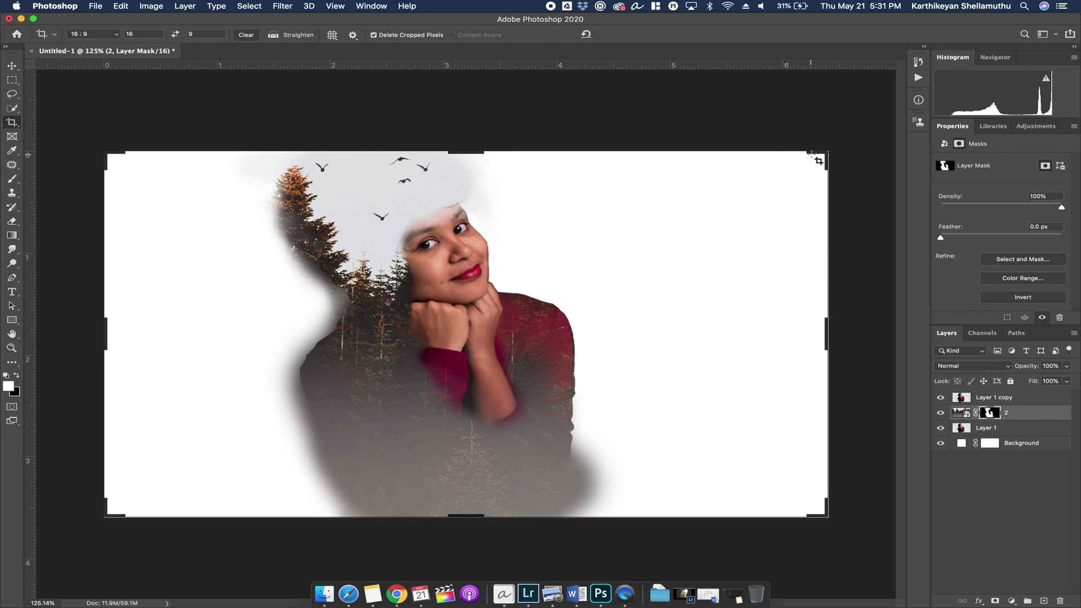
left_click_drag(818, 161, 817, 141)
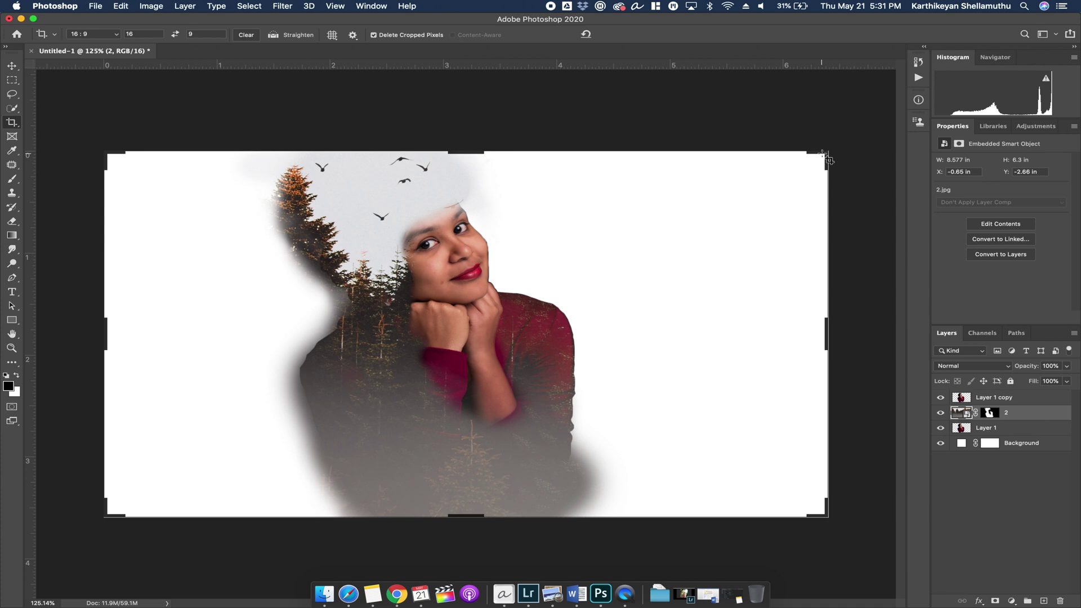
left_click_drag(828, 153, 840, 87)
left_click_drag(455, 340, 433, 343)
left_click_drag(419, 350, 395, 344)
key("super+r")
left_click_drag(469, 133, 470, 121)
left_click_drag(429, 214, 427, 200)
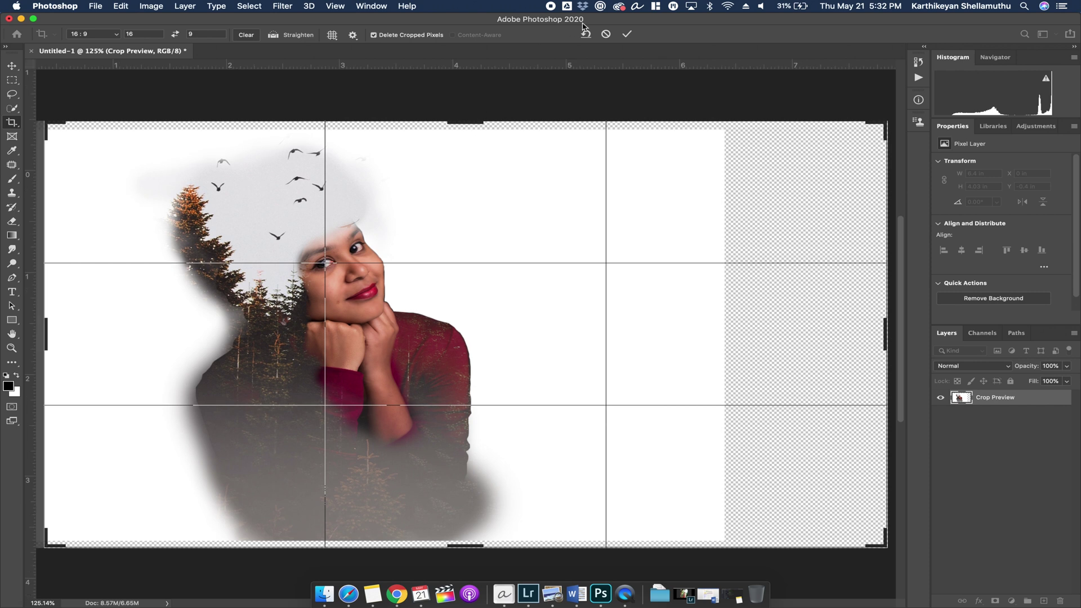
left_click(626, 35)
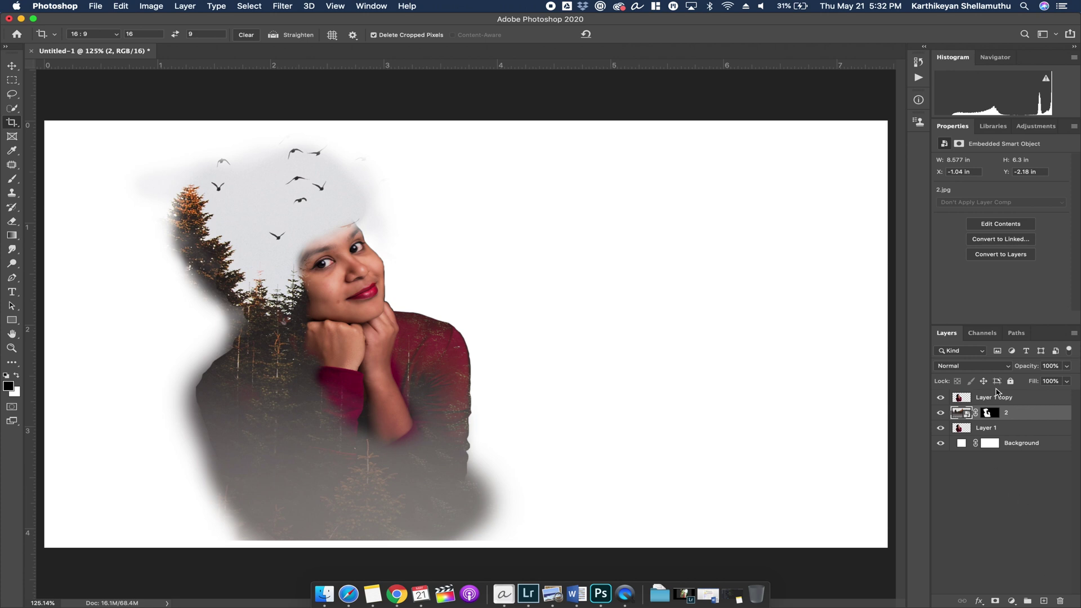
left_click(986, 415)
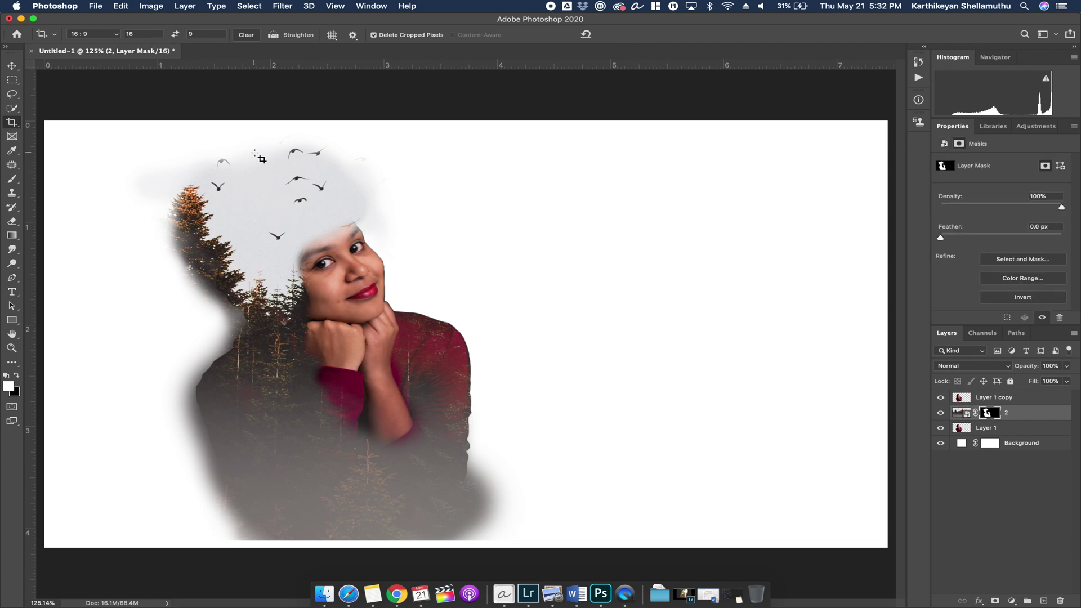
Paint on Layer 2's mask with a 200 brush to reveal more birds above the head.
key("b")
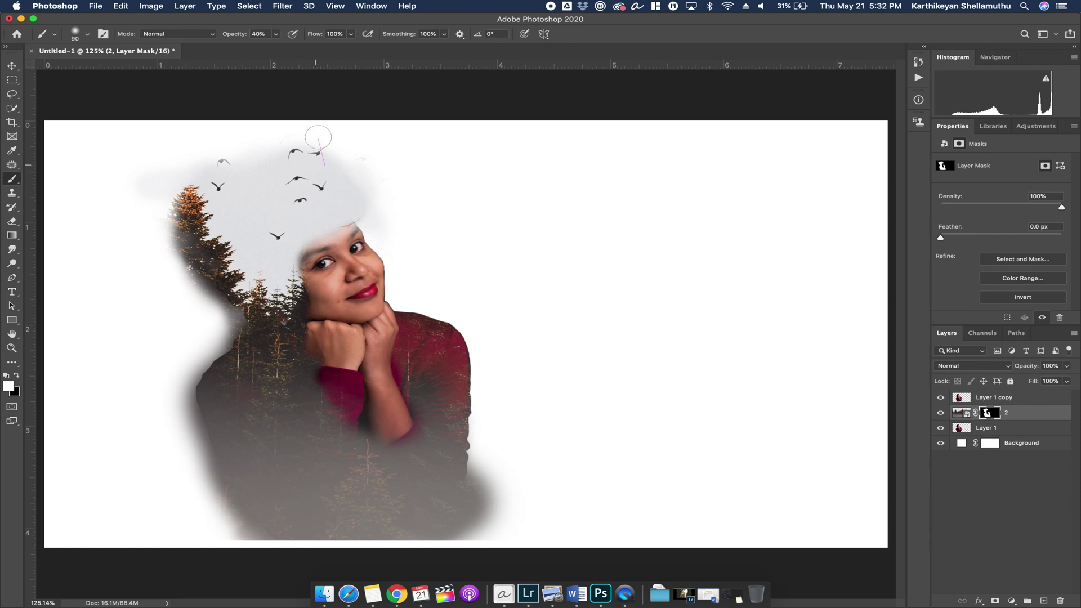
mouse_move(339, 182)
left_mouse_down()
mouse_move(377, 148)
mouse_move(357, 169)
mouse_move(353, 140)
mouse_move(319, 184)
mouse_move(337, 125)
mouse_move(276, 188)
mouse_move(321, 109)
mouse_move(269, 155)
mouse_move(287, 121)
mouse_move(272, 127)
mouse_move(237, 172)
mouse_move(217, 149)
mouse_move(228, 138)
mouse_move(225, 196)
mouse_move(235, 190)
mouse_move(241, 135)
left_mouse_up()
key("bracketright")
key("bracketright")
key("bracketright")
key("bracketright")
key("bracketright")
mouse_move(224, 185)
left_mouse_down()
mouse_move(245, 117)
mouse_move(318, 140)
mouse_move(301, 196)
mouse_move(360, 123)
mouse_move(389, 152)
mouse_move(381, 172)
mouse_move(402, 158)
mouse_move(404, 178)
mouse_move(369, 171)
mouse_move(373, 185)
mouse_move(343, 188)
mouse_move(333, 207)
mouse_move(316, 201)
mouse_move(400, 137)
mouse_move(398, 176)
mouse_move(425, 133)
mouse_move(412, 149)
mouse_move(419, 114)
mouse_move(384, 118)
mouse_move(420, 142)
mouse_move(387, 180)
mouse_move(395, 167)
mouse_move(339, 165)
mouse_move(266, 207)
mouse_move(228, 195)
mouse_move(202, 158)
mouse_move(165, 145)
mouse_move(197, 170)
mouse_move(184, 160)
mouse_move(190, 187)
mouse_move(207, 103)
mouse_move(242, 84)
mouse_move(301, 199)
mouse_move(364, 121)
mouse_move(423, 113)
left_mouse_up()
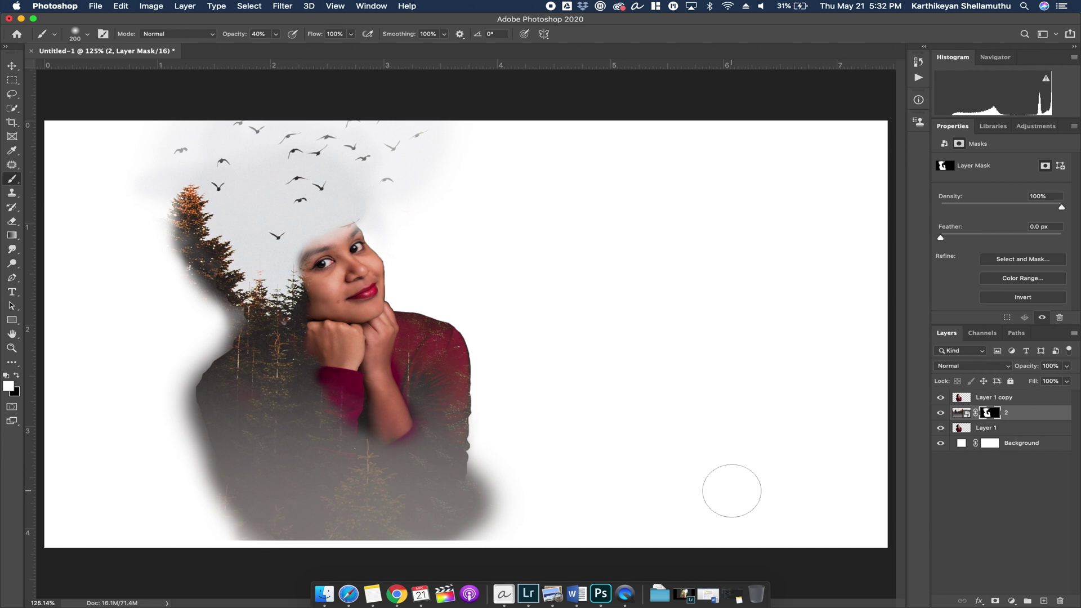
Change the Background fill layer to light grey #e4e5e7 sampled from the misty sky.
left_click(962, 444)
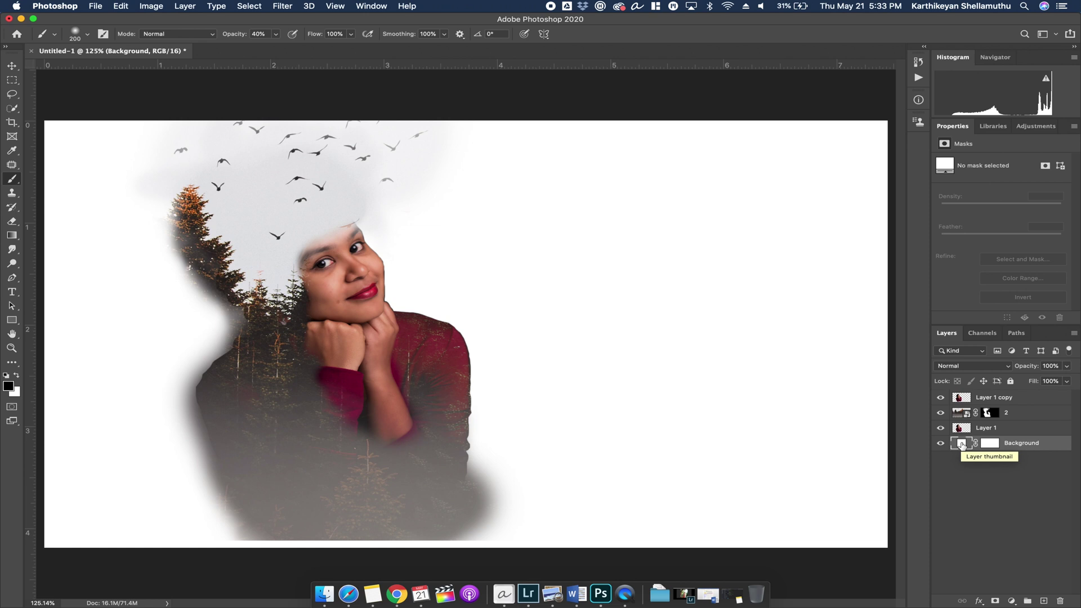
double_click(961, 444)
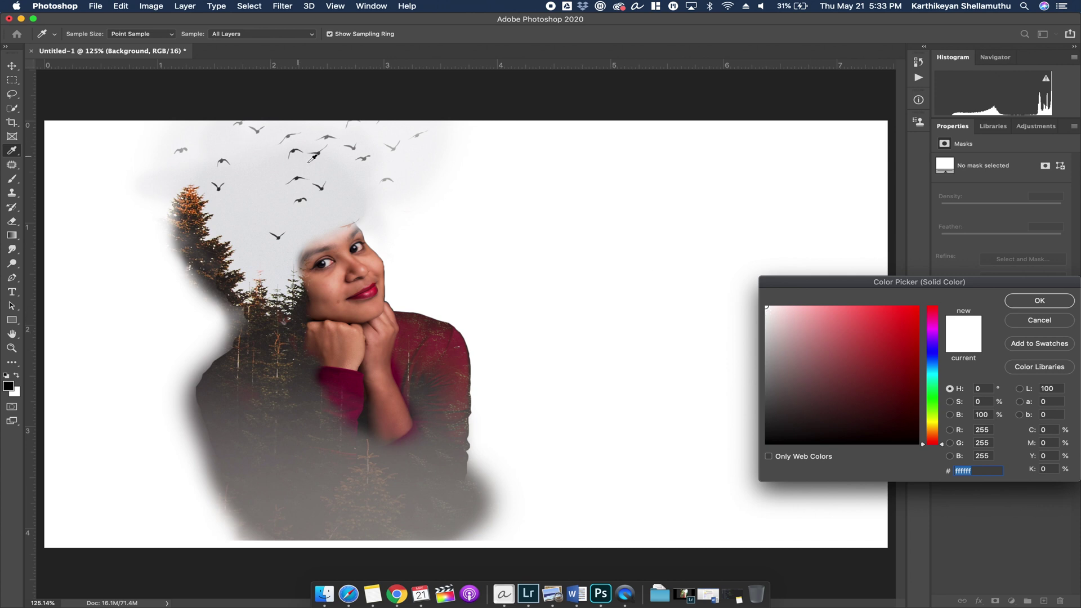
left_click(340, 151)
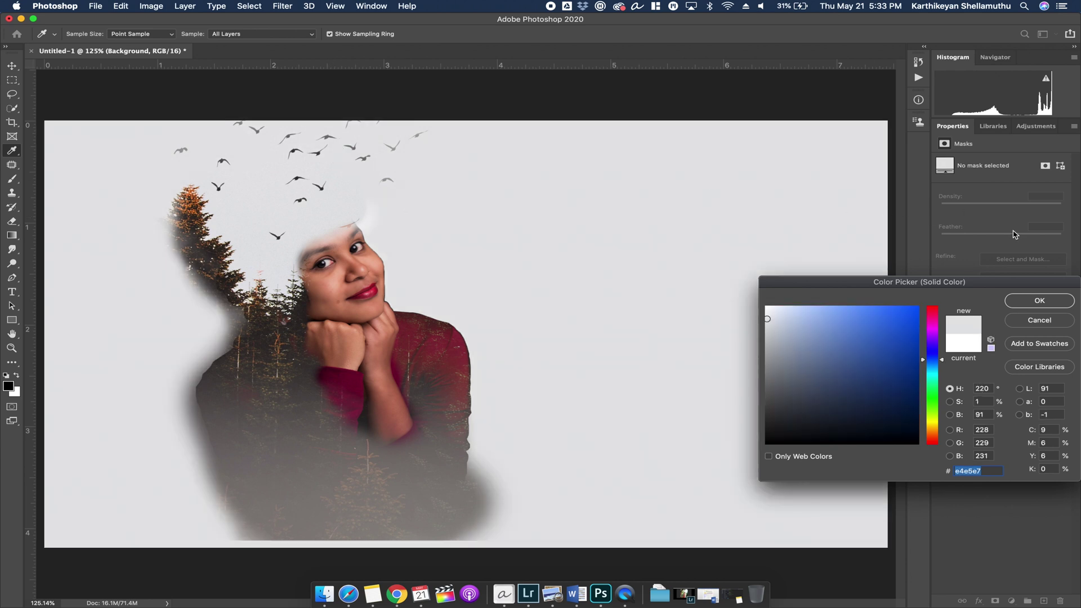
left_click(1036, 303)
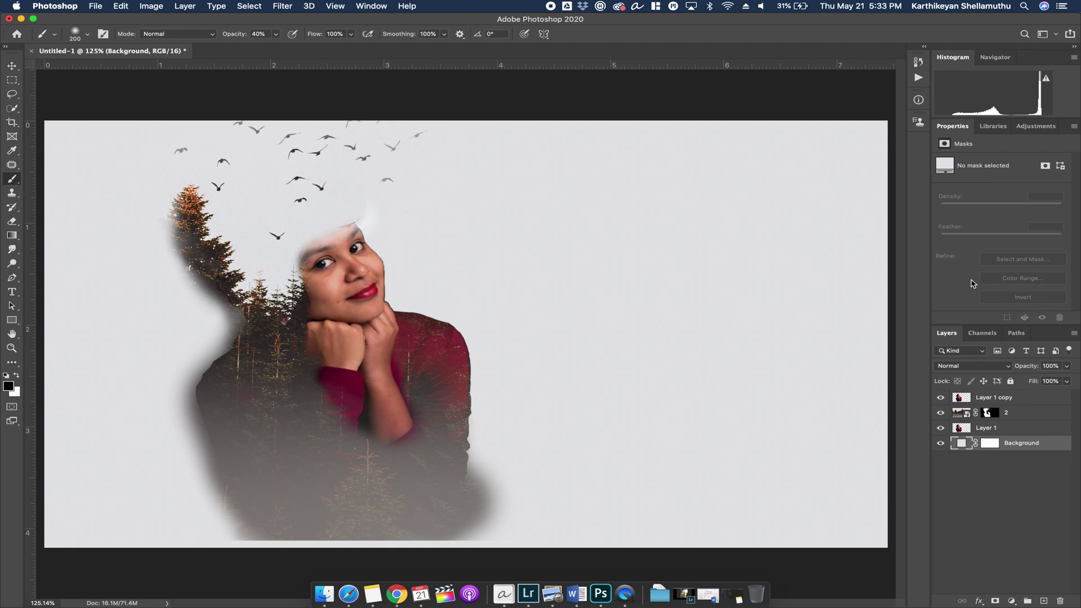
Paint white on Layer 2's mask with brush sizes 90 and 150 to soften the figure's left and lower-right edges.
left_click(989, 413)
key("x")
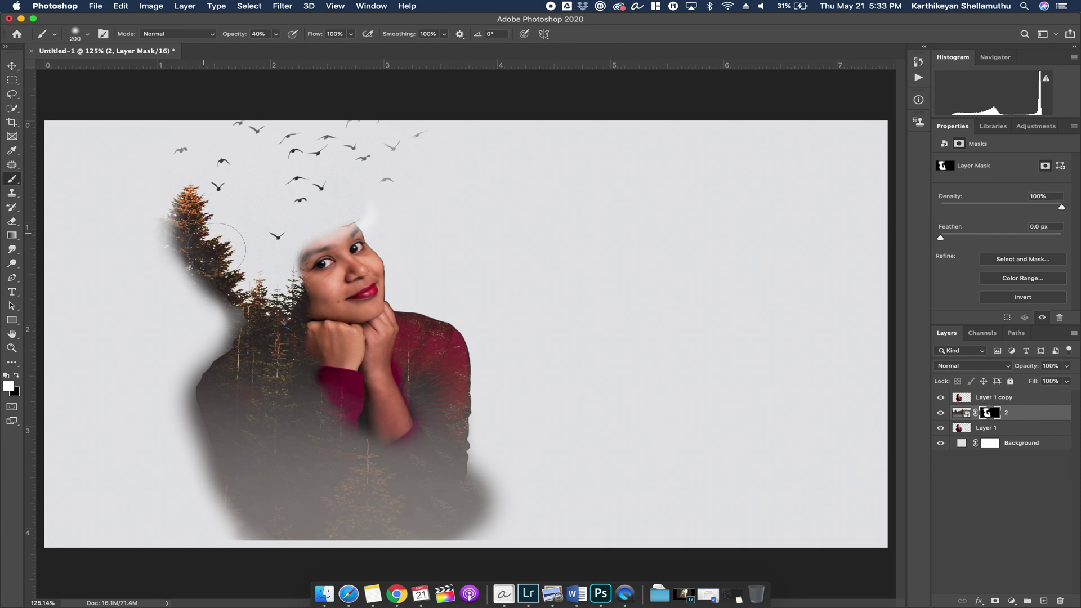
mouse_move(225, 304)
left_mouse_down()
mouse_move(247, 330)
mouse_move(262, 513)
mouse_move(250, 462)
mouse_move(209, 404)
mouse_move(211, 356)
mouse_move(245, 366)
mouse_move(246, 354)
mouse_move(211, 369)
mouse_move(217, 353)
mouse_move(203, 385)
mouse_move(227, 339)
mouse_move(211, 428)
left_mouse_up()
key("bracketleft")
key("bracketleft")
key("bracketleft")
key("bracketleft")
key("bracketleft")
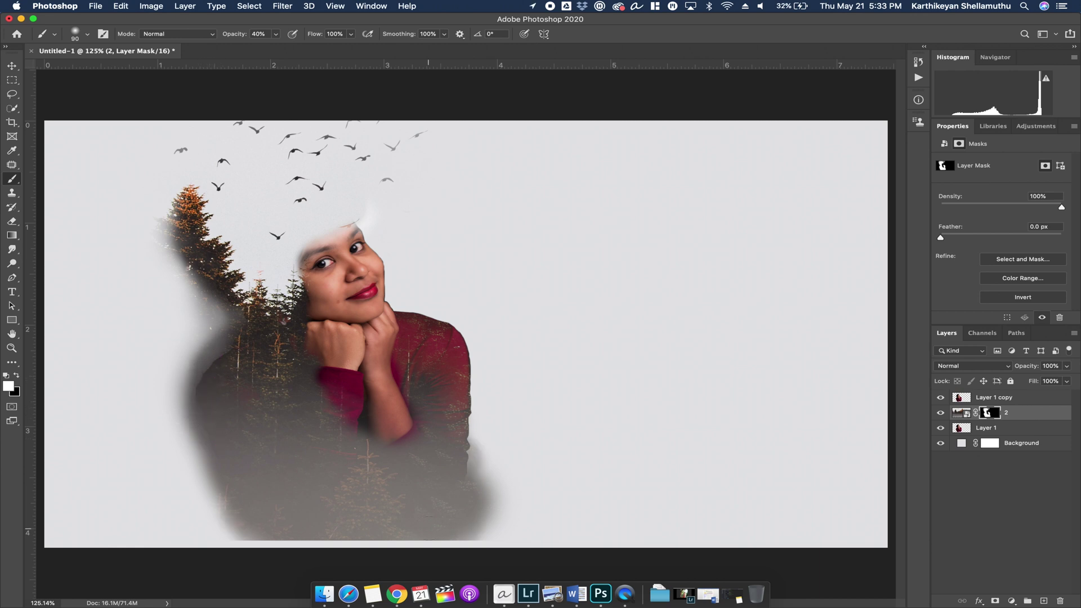
key("bracketright")
key("bracketright")
key("bracketright")
mouse_move(495, 449)
left_mouse_down()
mouse_move(500, 518)
mouse_move(512, 452)
mouse_move(521, 489)
mouse_move(513, 413)
mouse_move(520, 440)
mouse_move(496, 587)
mouse_move(511, 442)
mouse_move(503, 399)
mouse_move(482, 547)
mouse_move(501, 402)
mouse_move(499, 476)
left_mouse_up()
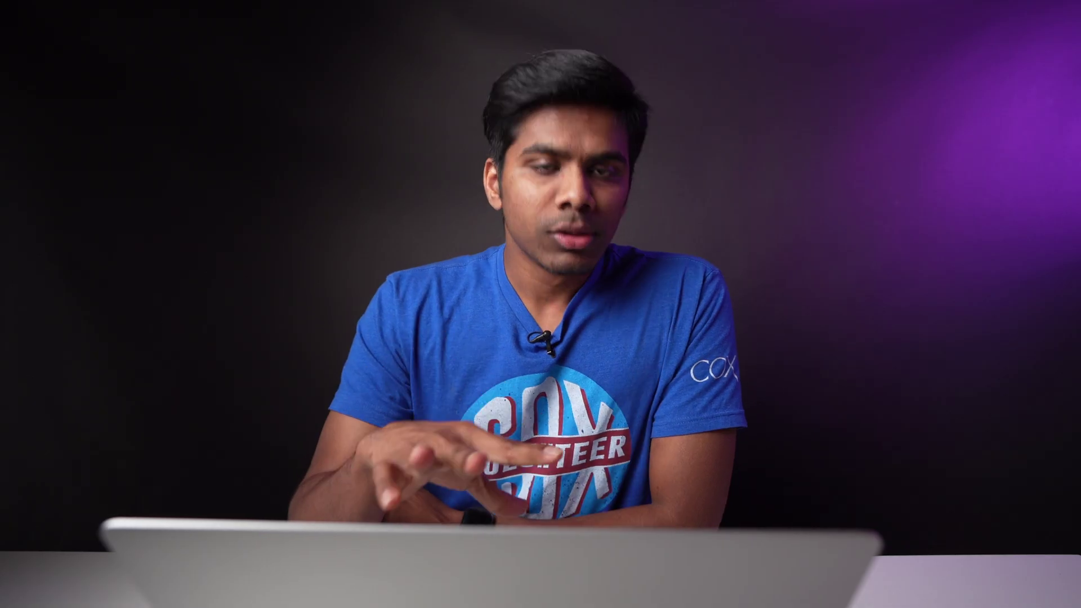